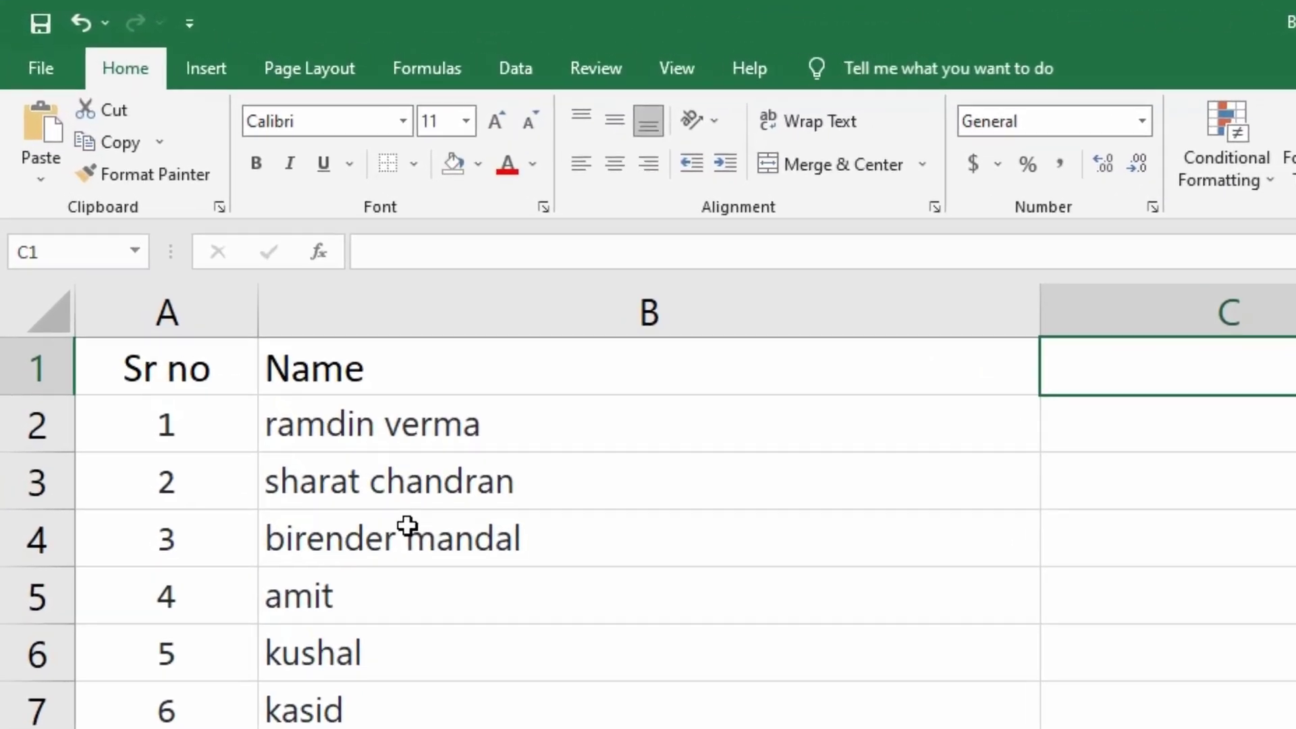
- Scroll through the Name list and jump back to the top of the sheet
left_click(428, 422)
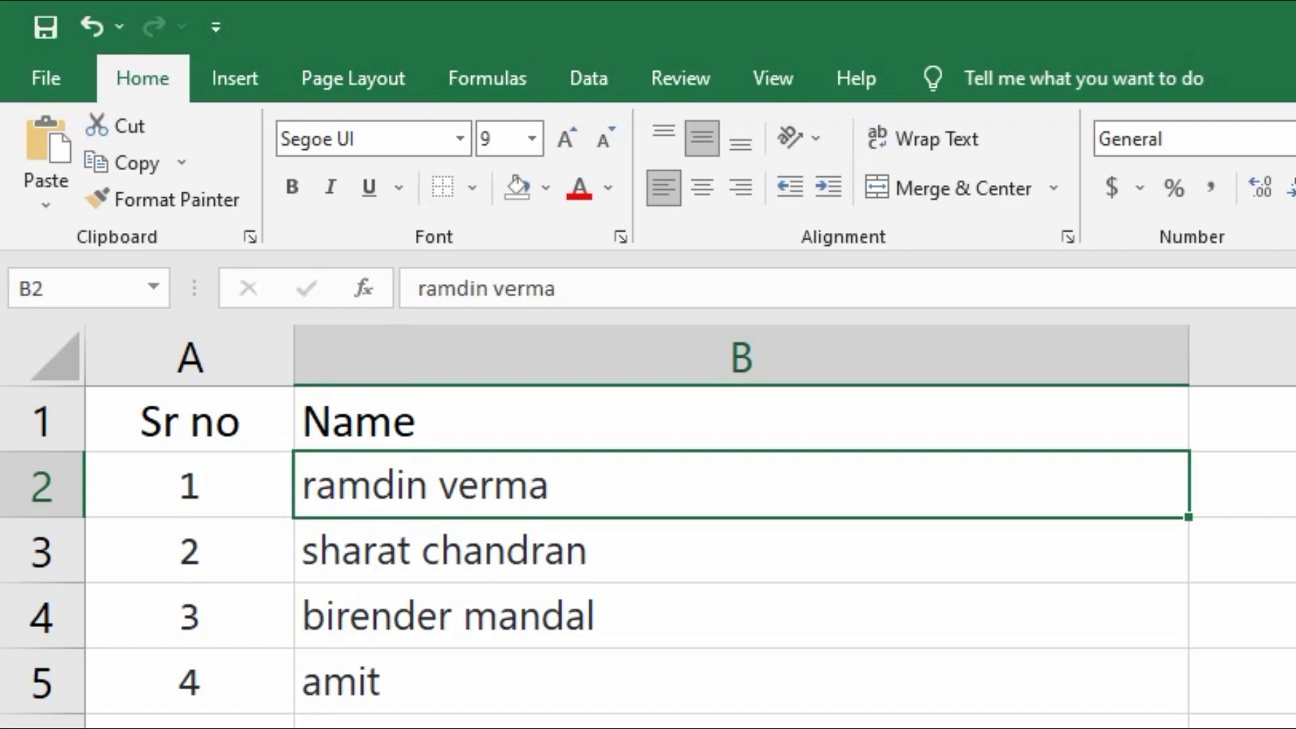
scroll(395, 537, "down", 2)
scroll(394, 537, "down", 3)
scroll(394, 537, "down", 13)
scroll(394, 537, "down", 3)
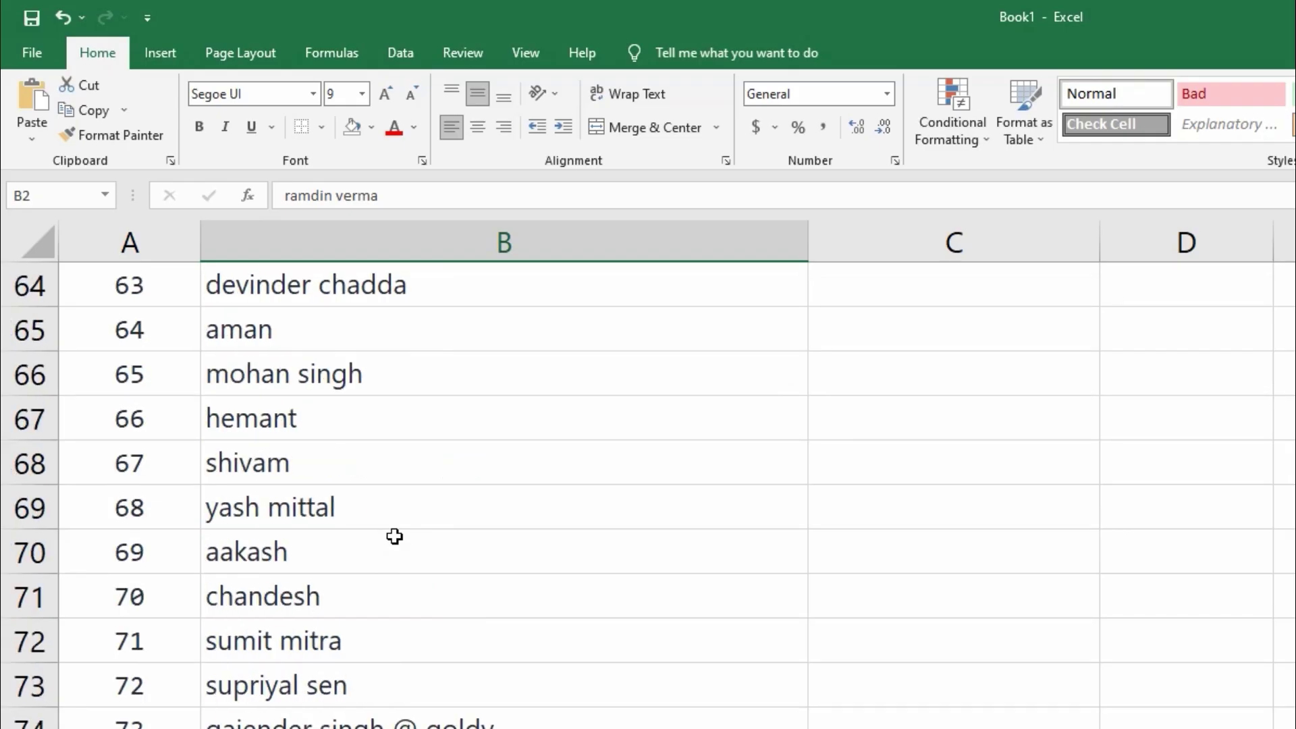
scroll(394, 537, "down", 4)
scroll(395, 536, "down", 3)
scroll(394, 536, "down", 5)
scroll(394, 537, "down", 20)
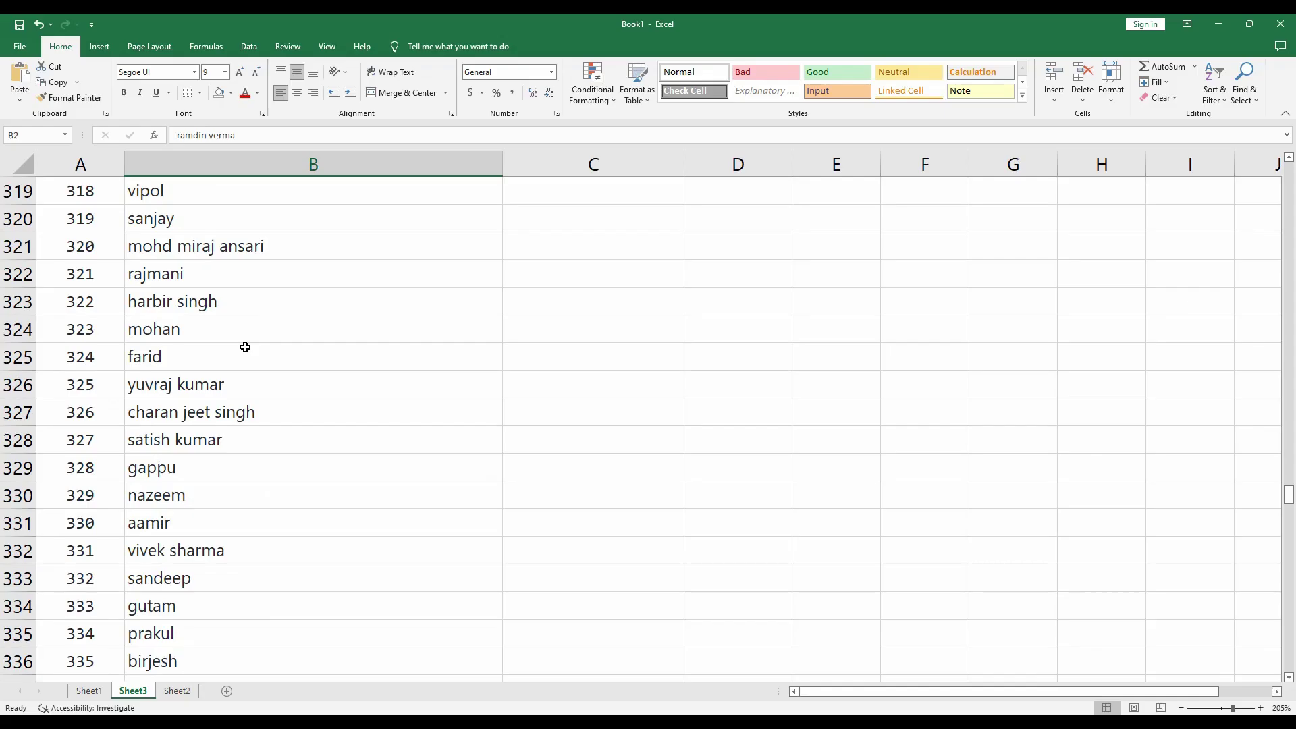
scroll(245, 347, "down", 3)
scroll(245, 347, "down", 4)
scroll(245, 347, "down", 5)
scroll(245, 347, "down", 8)
scroll(244, 347, "down", 3)
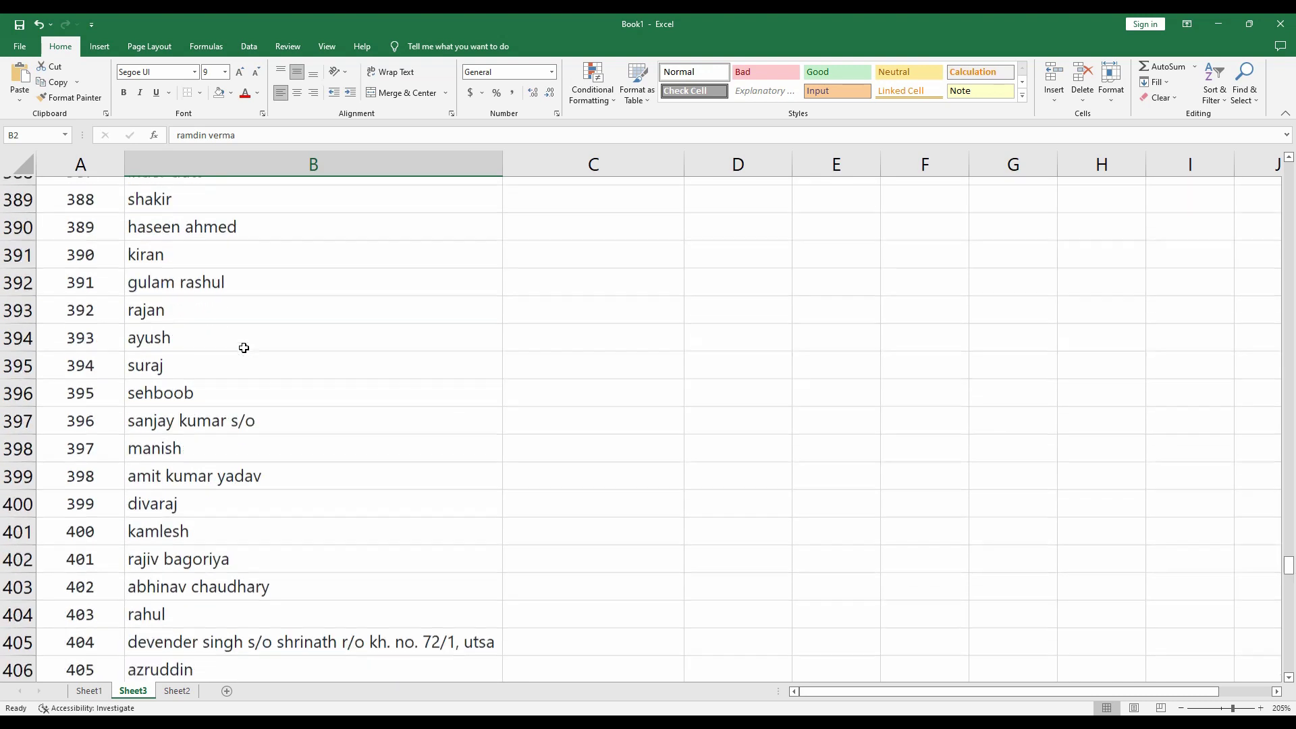
scroll(244, 348, "down", 20)
scroll(244, 347, "down", 9)
scroll(244, 348, "down", 3)
scroll(368, 506, "up", 4)
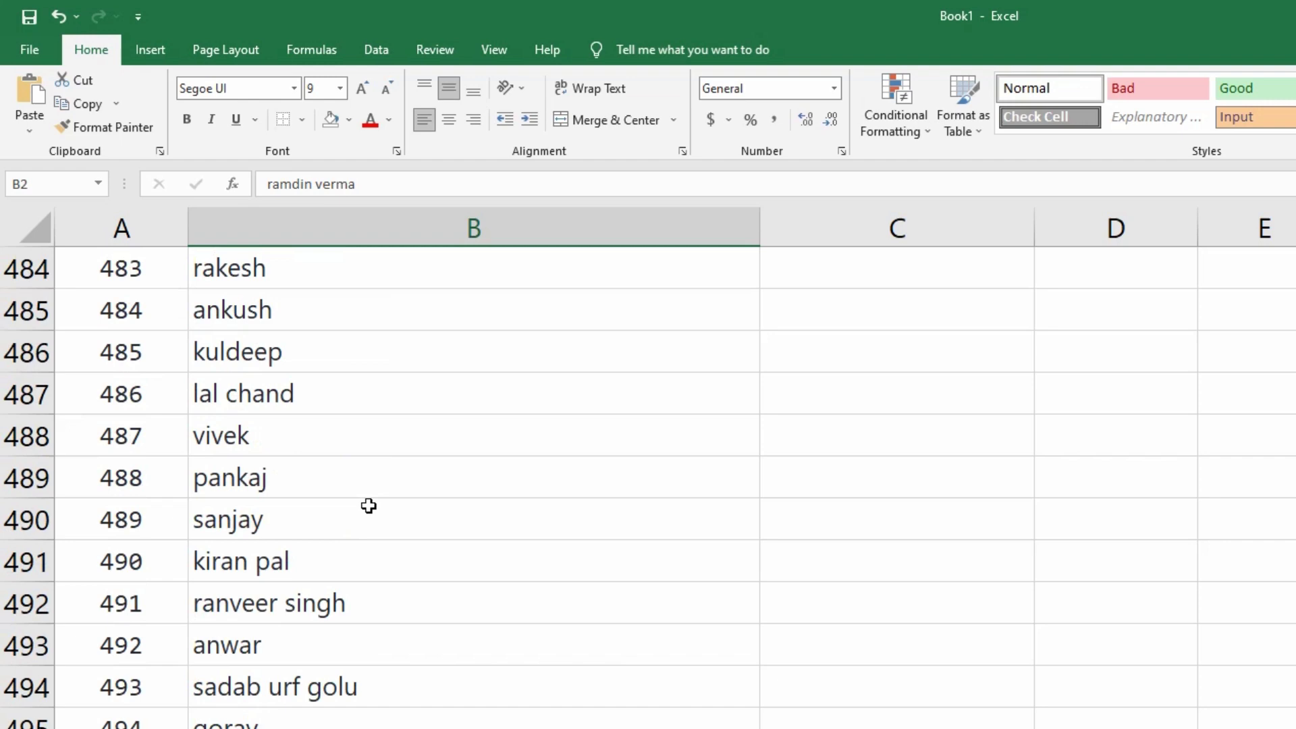
key("ctrl+Home")
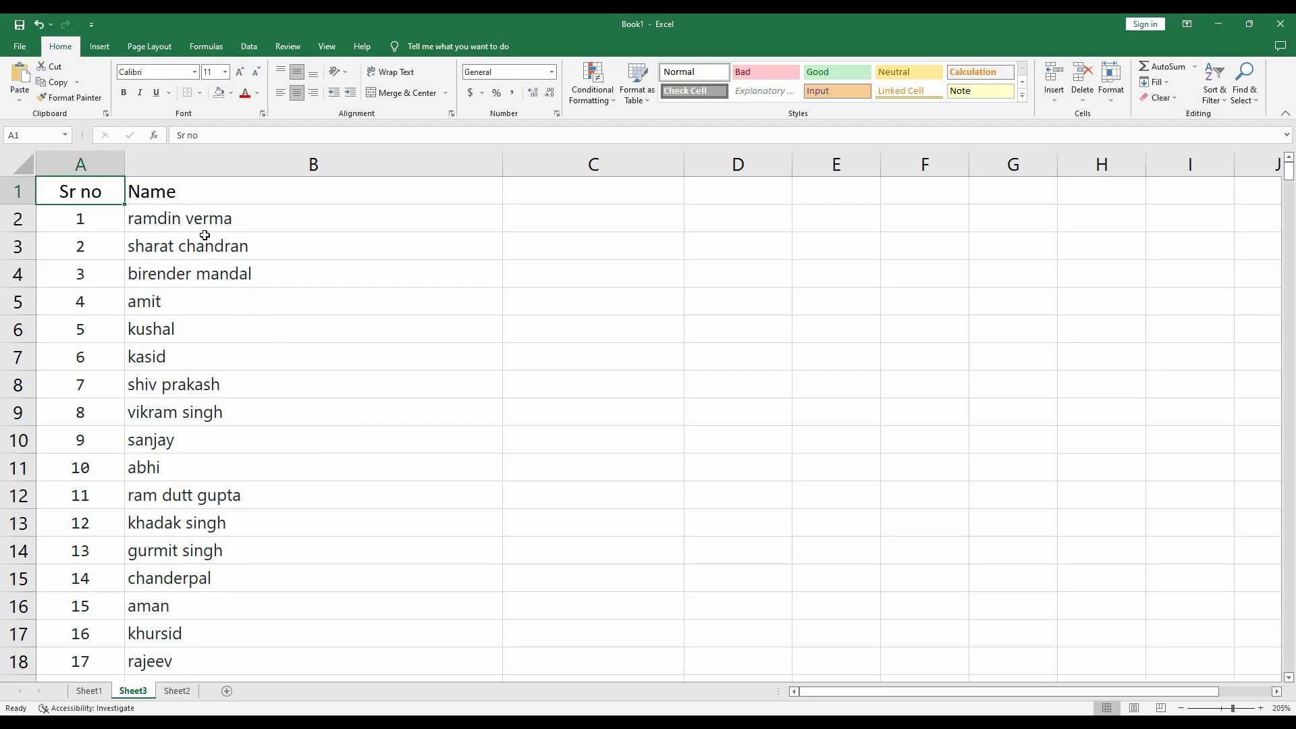
left_click(167, 220)
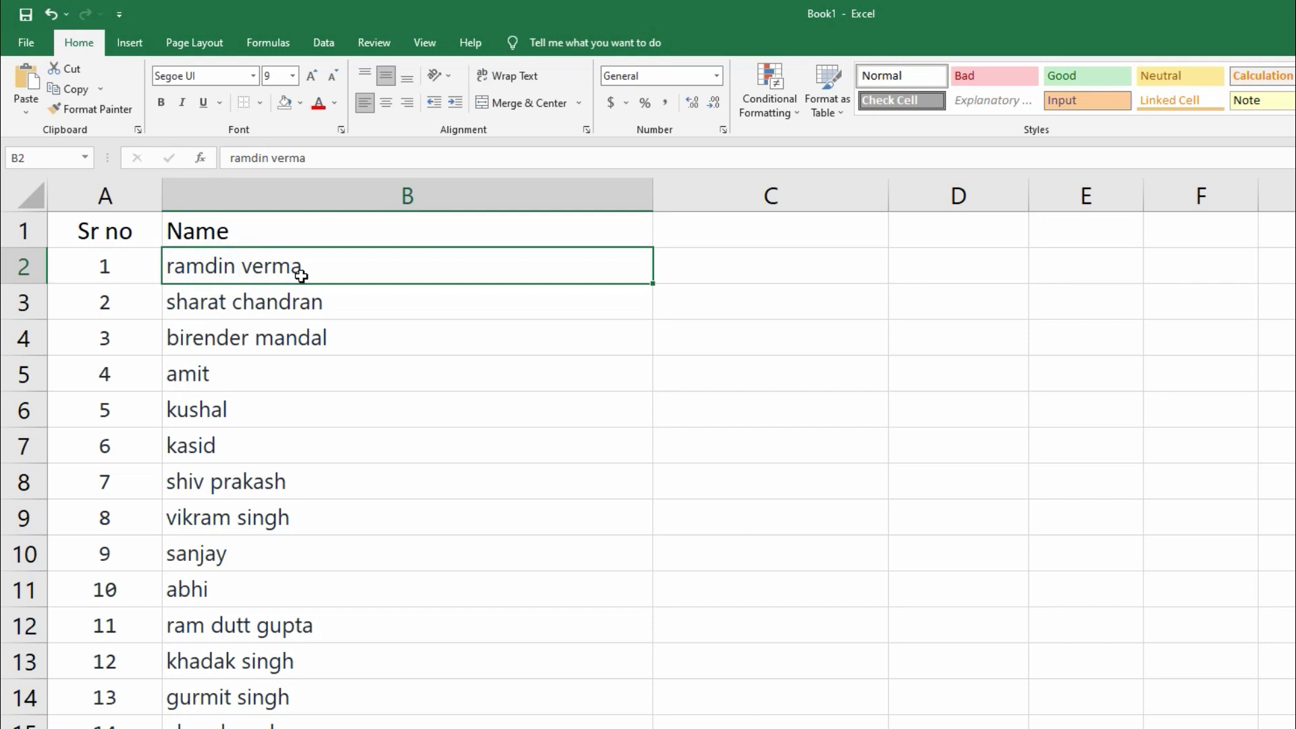
left_click(261, 525)
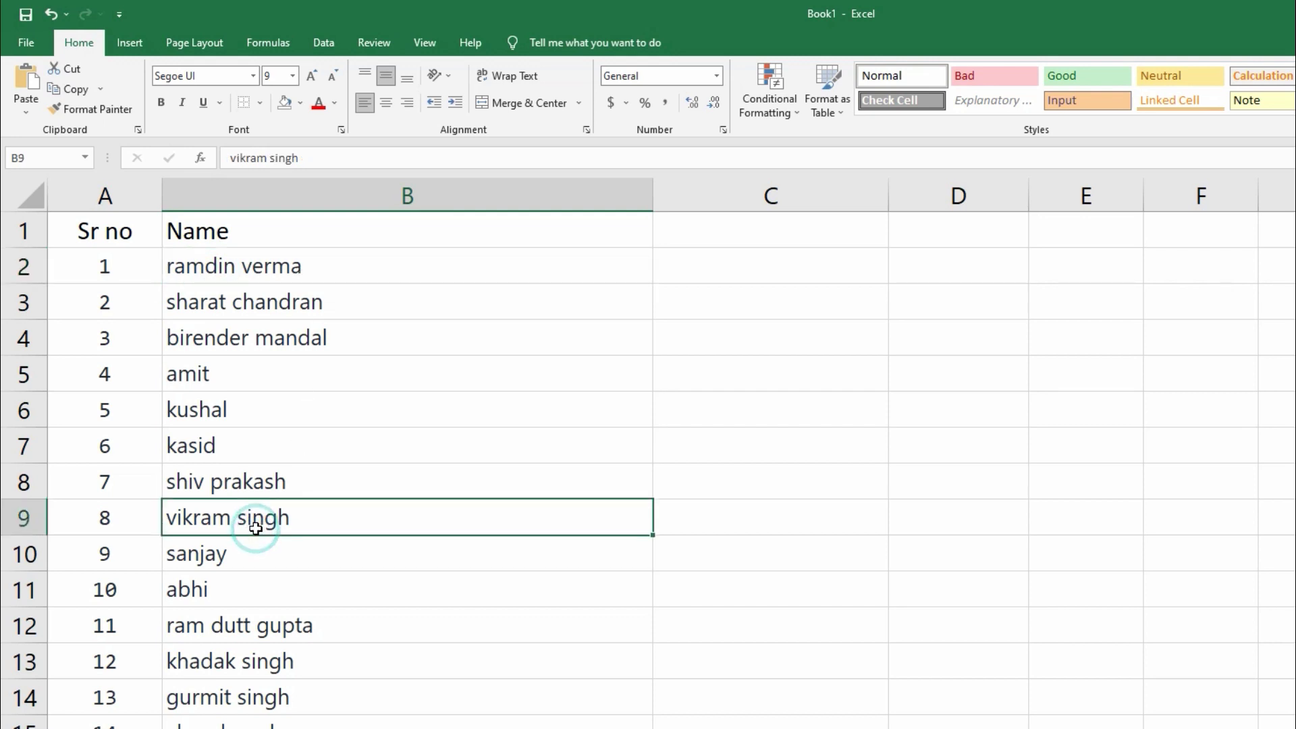
scroll(260, 649, "down", 2)
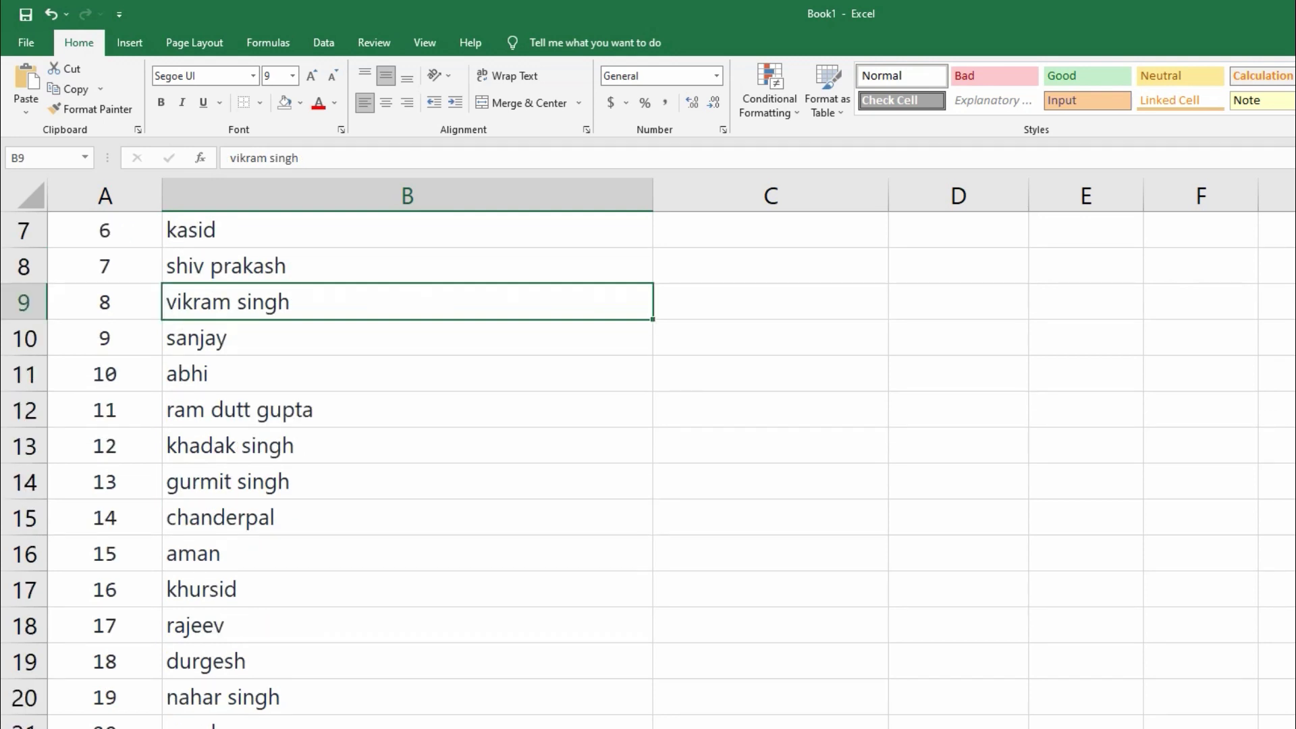
scroll(260, 649, "down", 4)
scroll(260, 648, "up", 5)
scroll(260, 648, "up", 1)
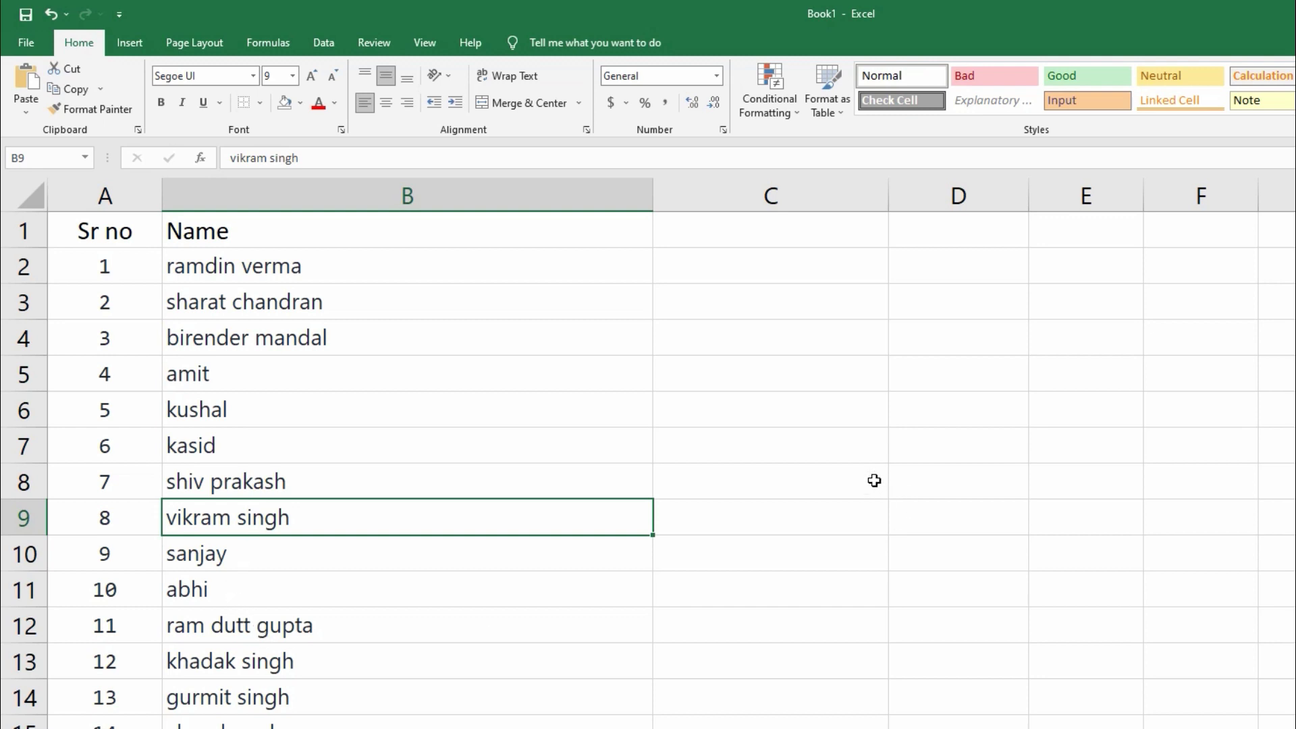
- Widen column C and enter the heading count "singh" in list in C1
left_click(840, 237)
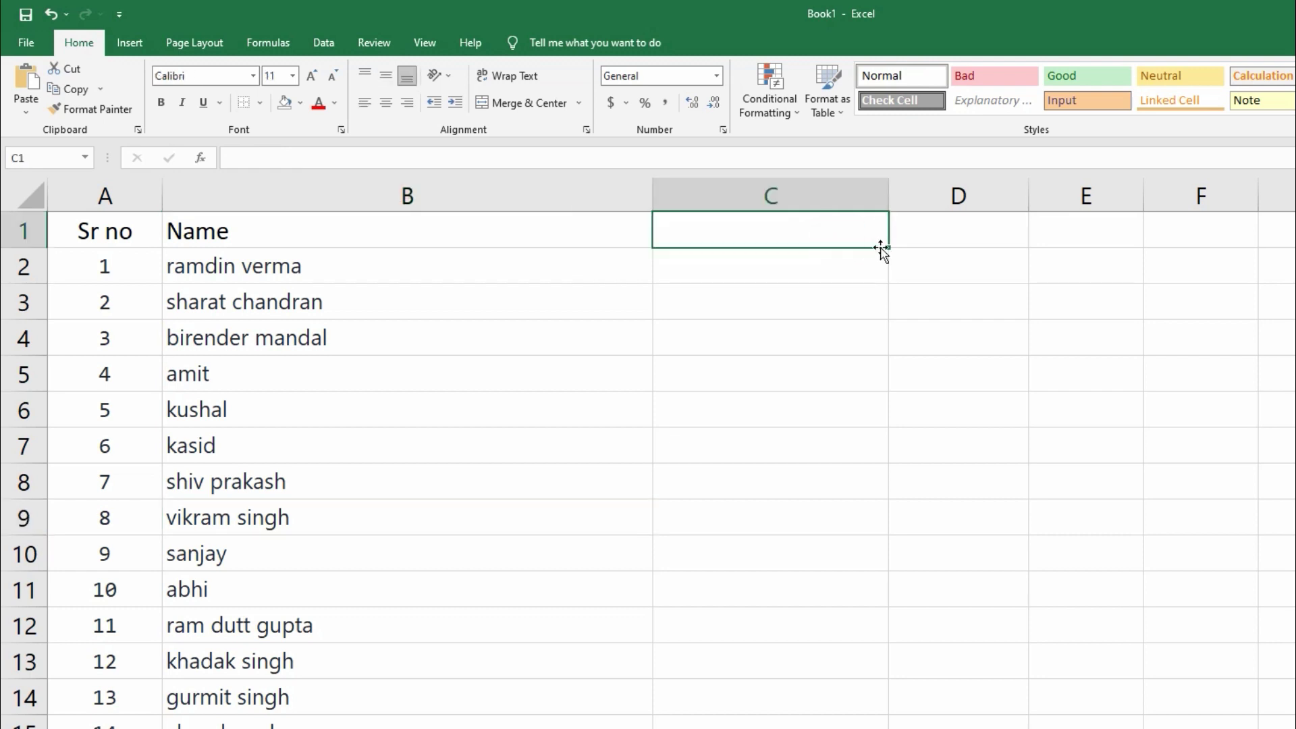
left_click_drag(886, 198, 982, 198)
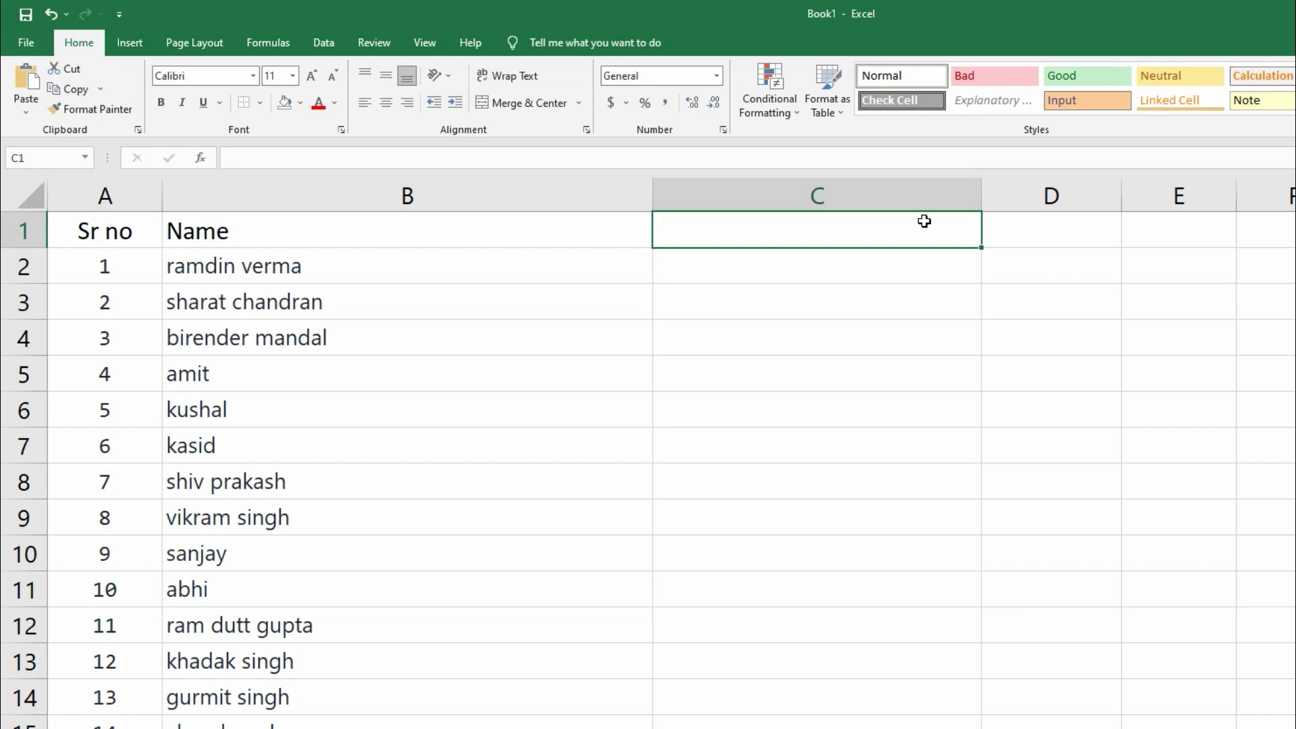
type("count ")
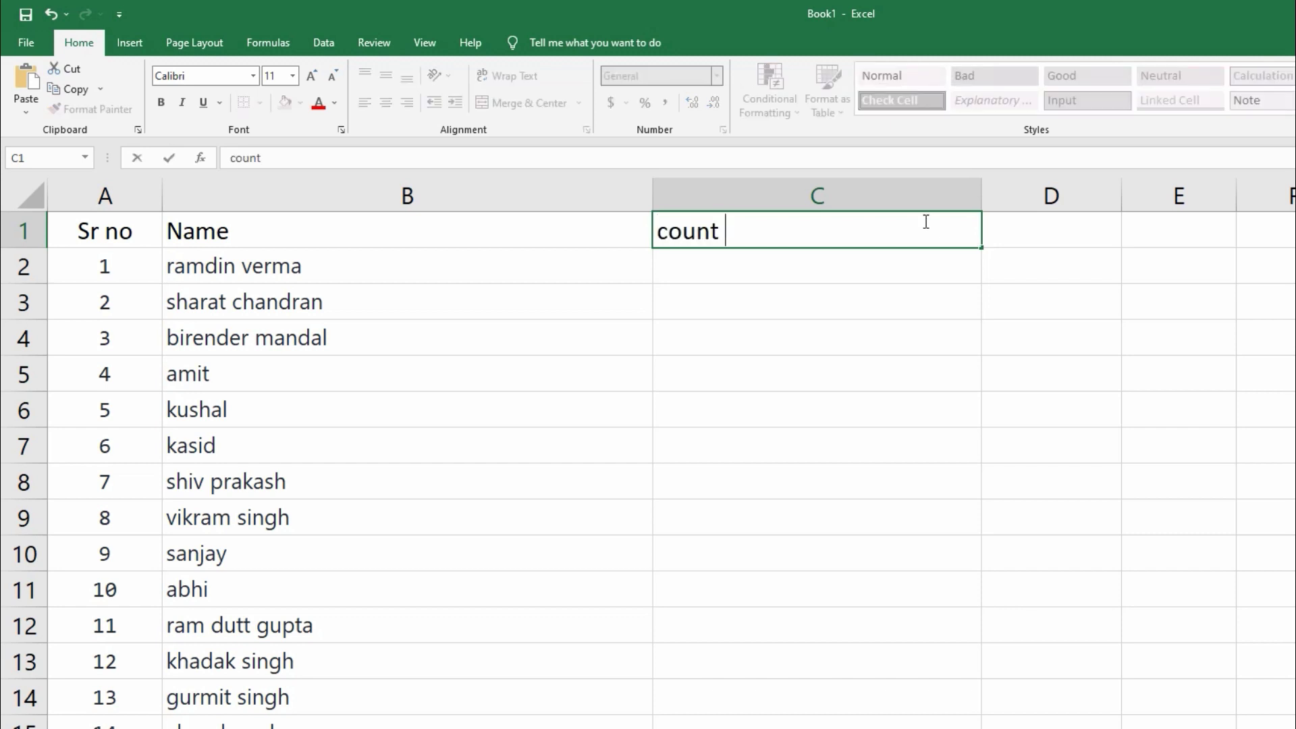
type("\"singh\" in list")
key("Return")
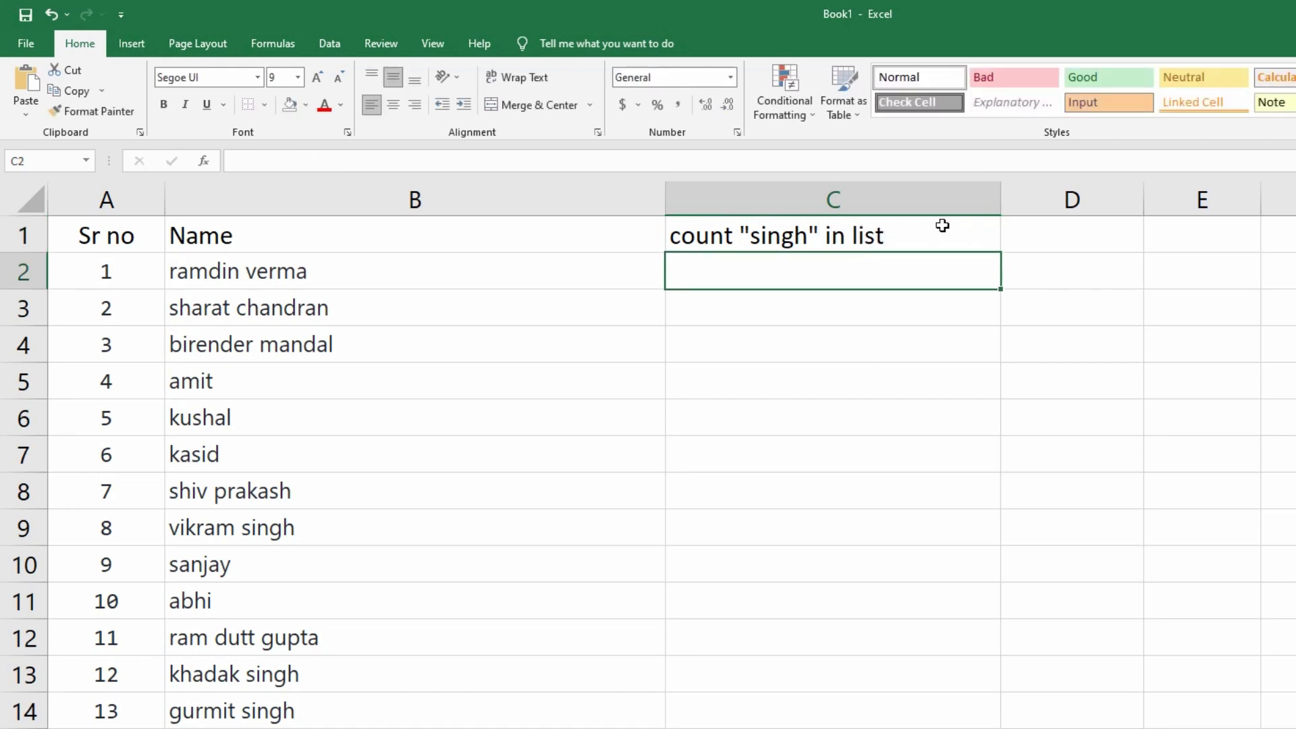
- Type =countif(b2:b501 into C2
type("=")
type("countif")
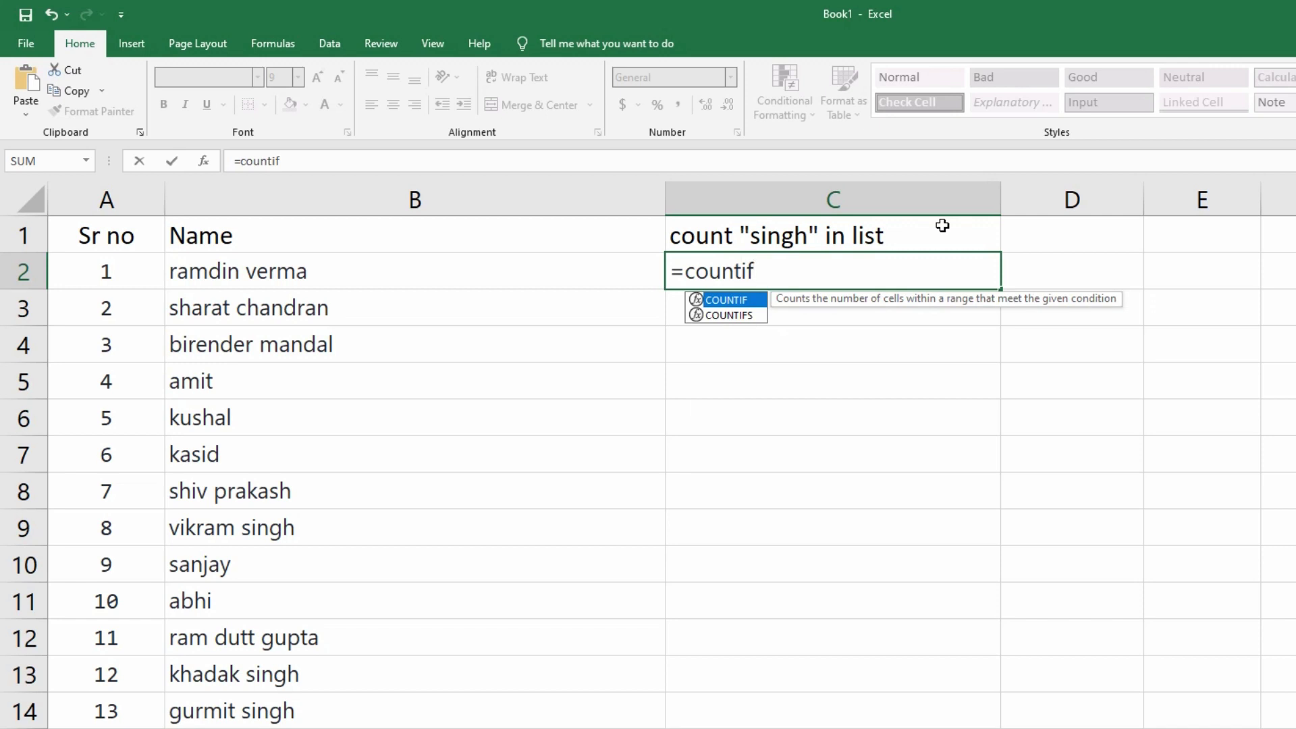
type("(")
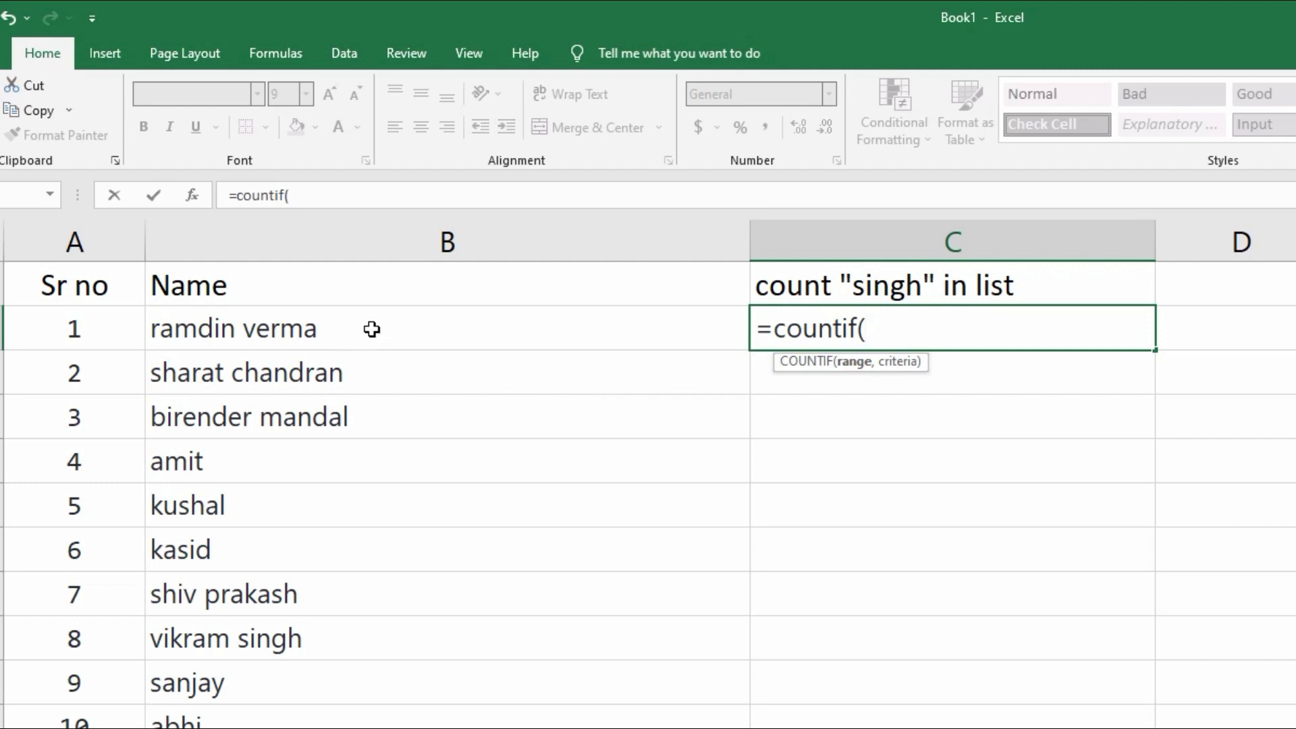
type("b")
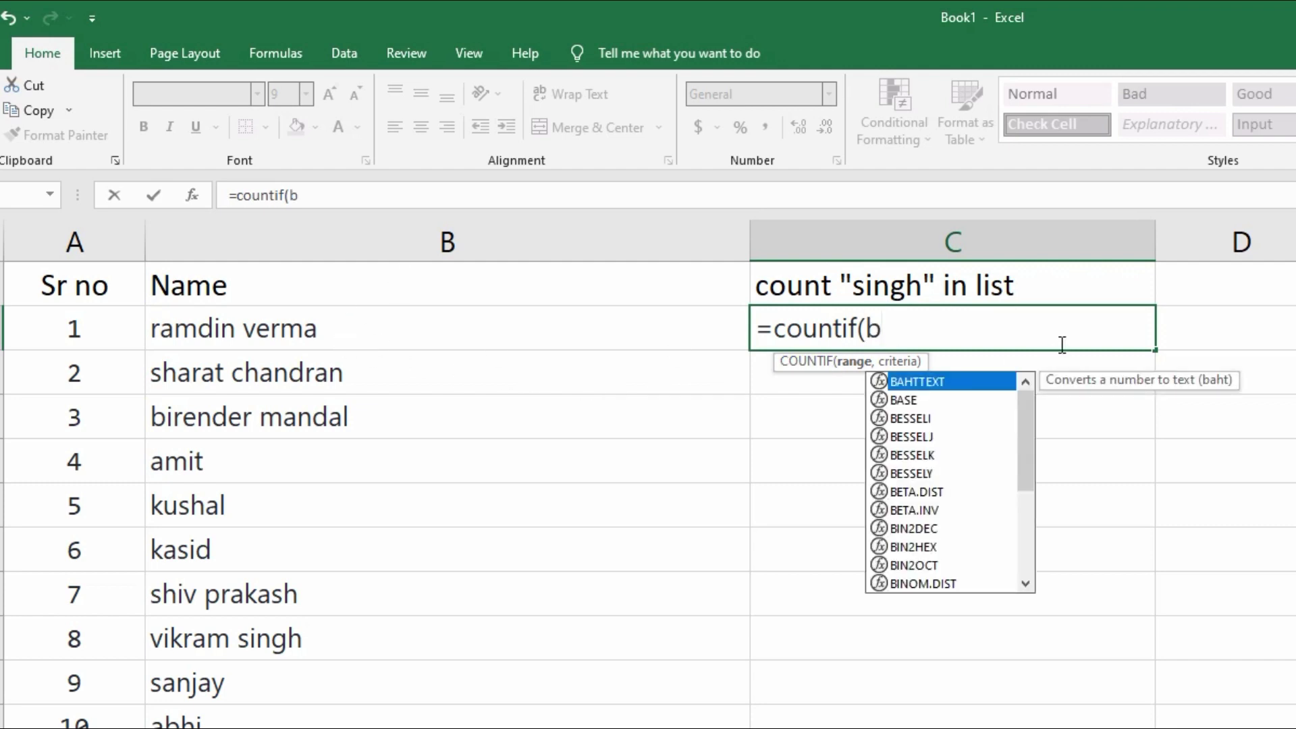
type("2")
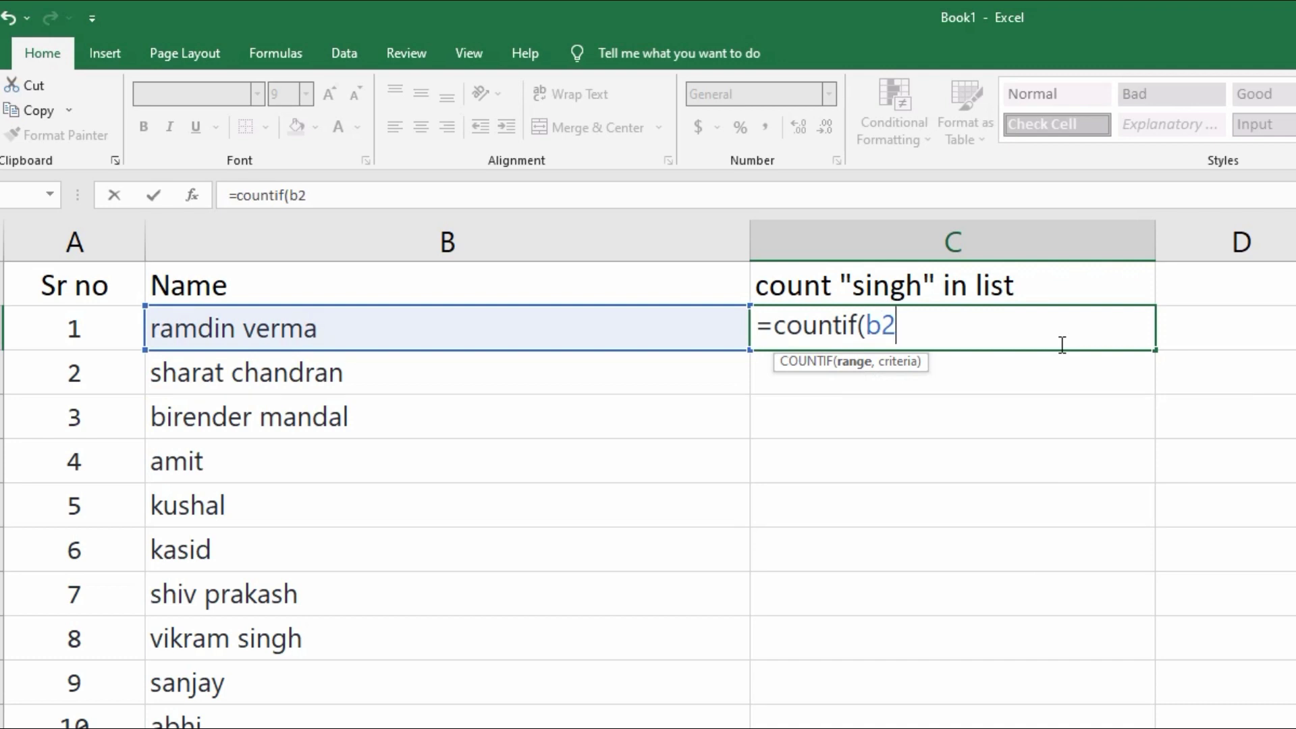
type(":")
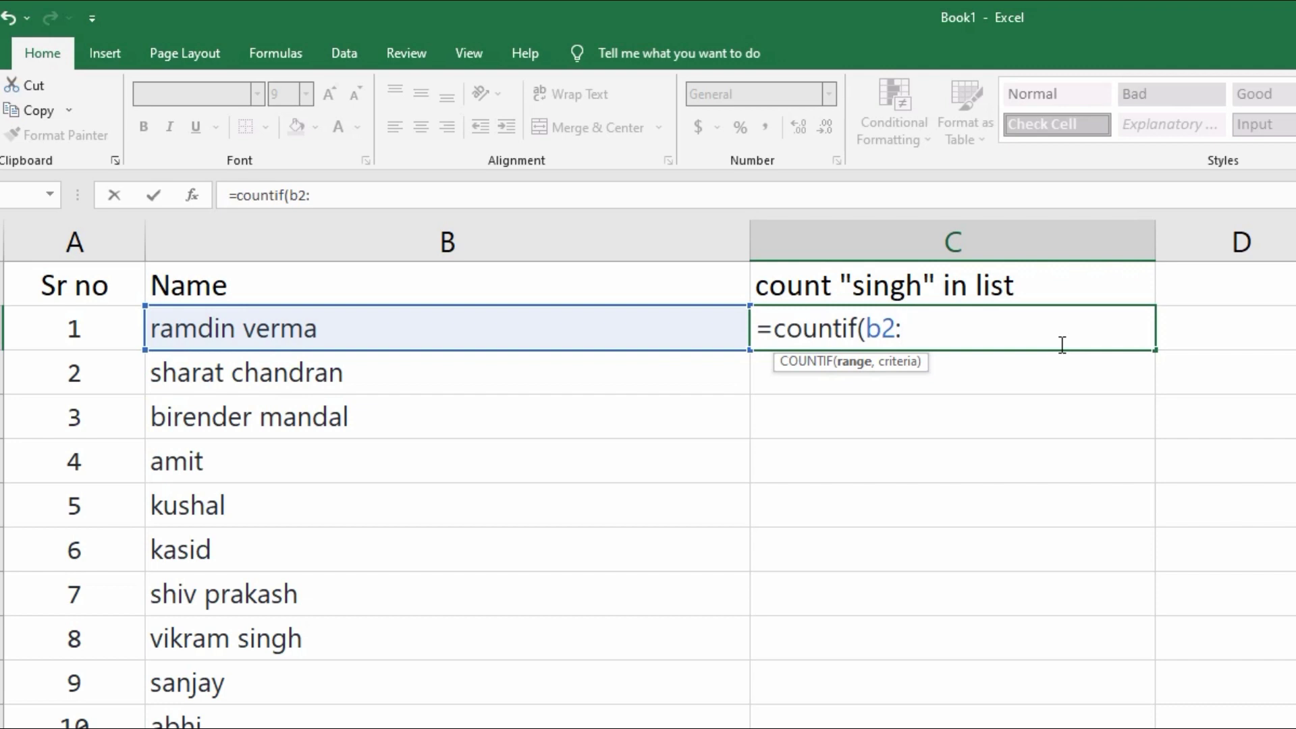
type("b5")
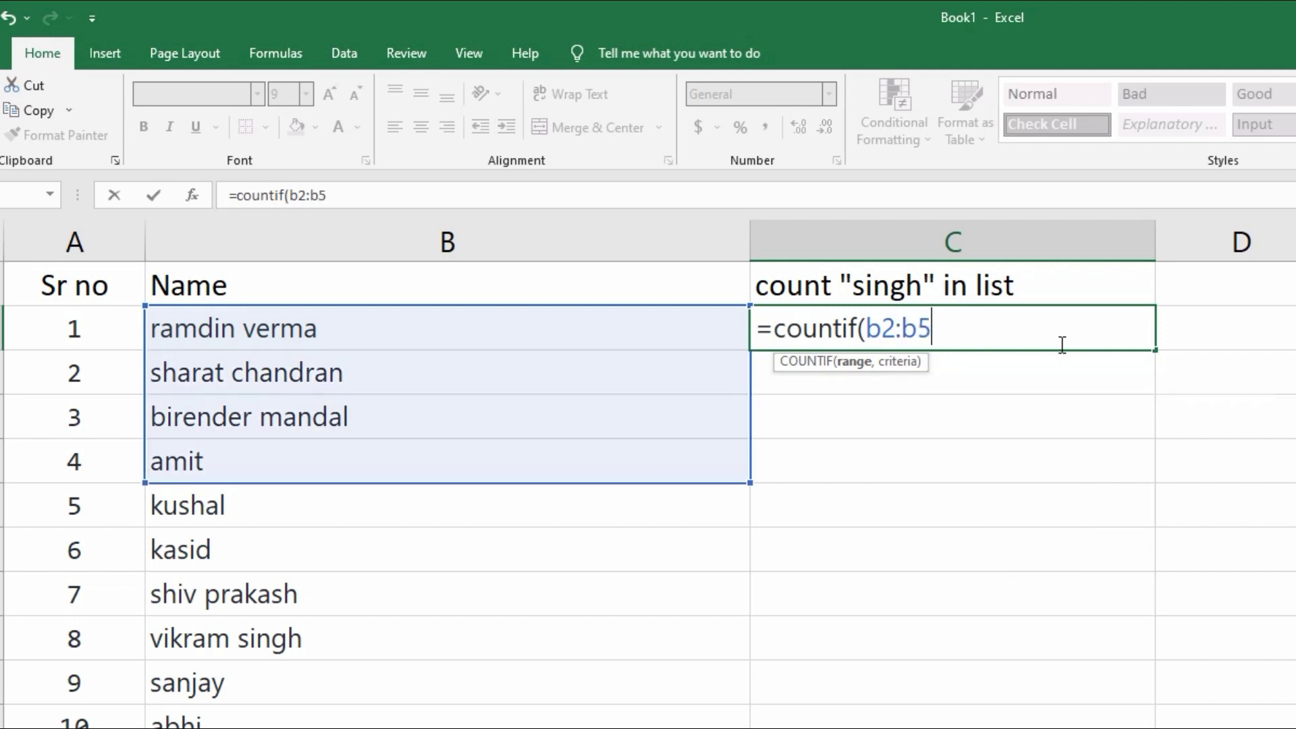
type("01")
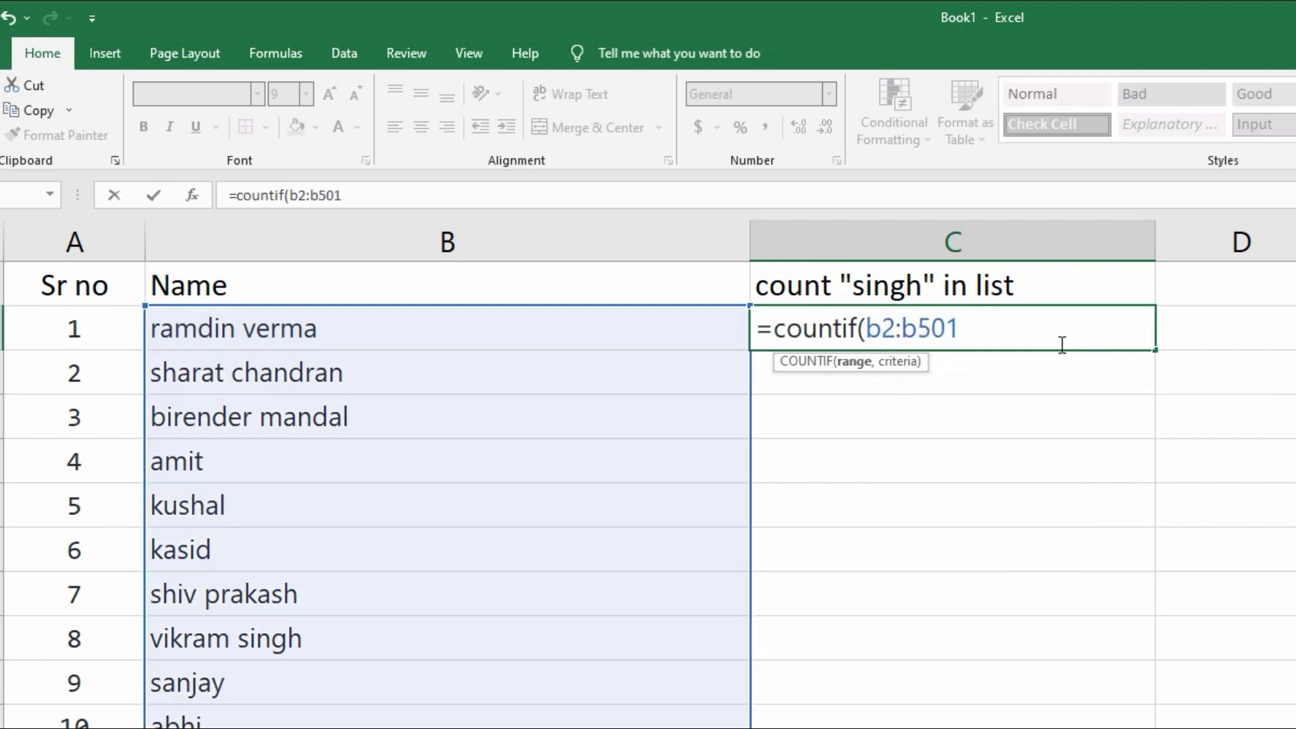
- Scroll down column B to confirm the names end at row 501, then back up
scroll(589, 452, "down", 9)
scroll(589, 452, "down", 4)
scroll(589, 453, "down", 9)
scroll(589, 453, "down", 6)
scroll(589, 452, "down", 11)
scroll(589, 452, "down", 5)
scroll(589, 452, "down", 9)
scroll(589, 452, "down", 6)
scroll(588, 452, "down", 10)
scroll(588, 452, "down", 5)
scroll(588, 452, "down", 10)
scroll(588, 452, "down", 20)
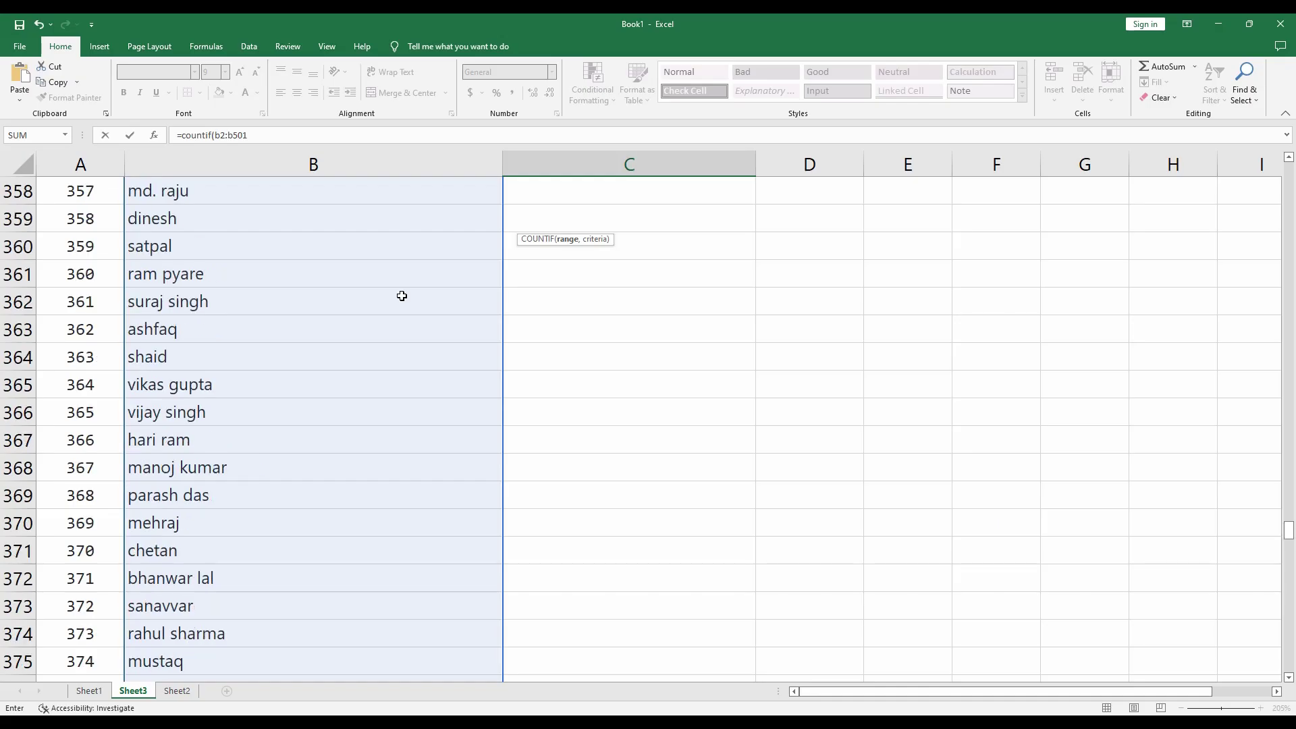
scroll(402, 296, "down", 4)
scroll(402, 296, "down", 12)
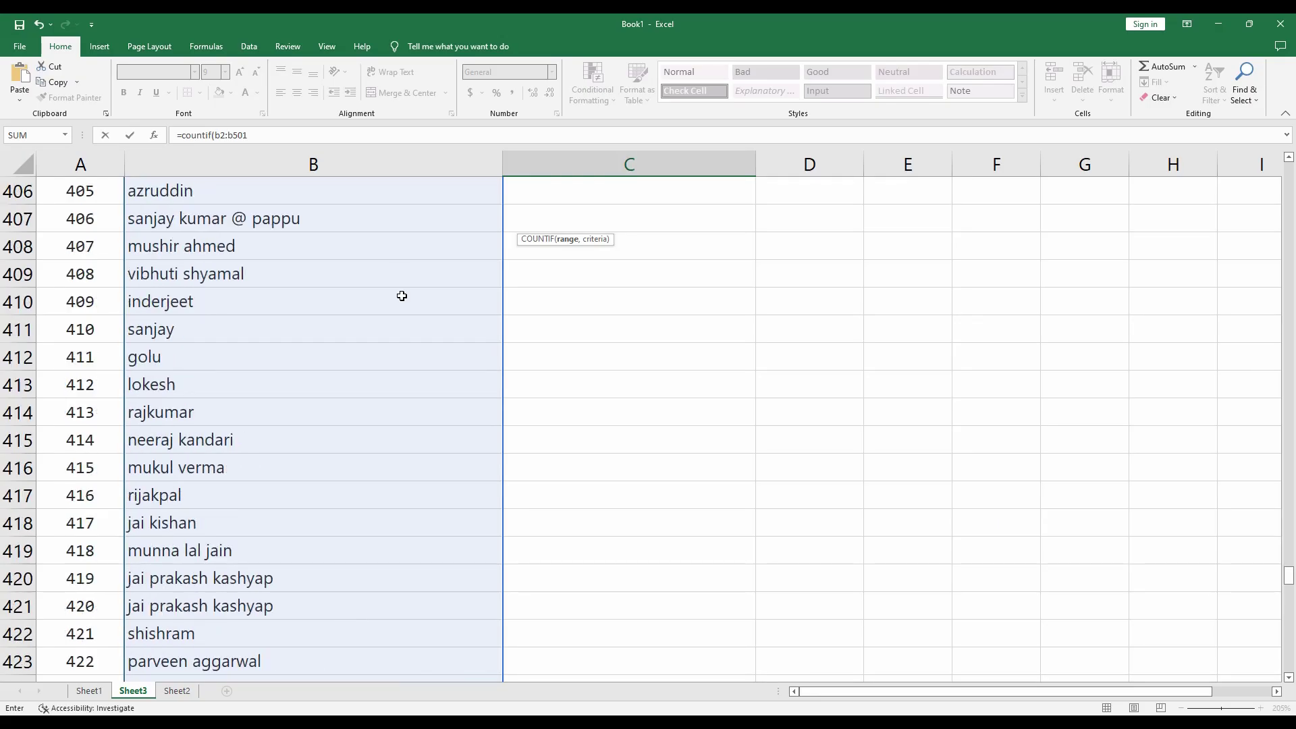
scroll(401, 296, "down", 8)
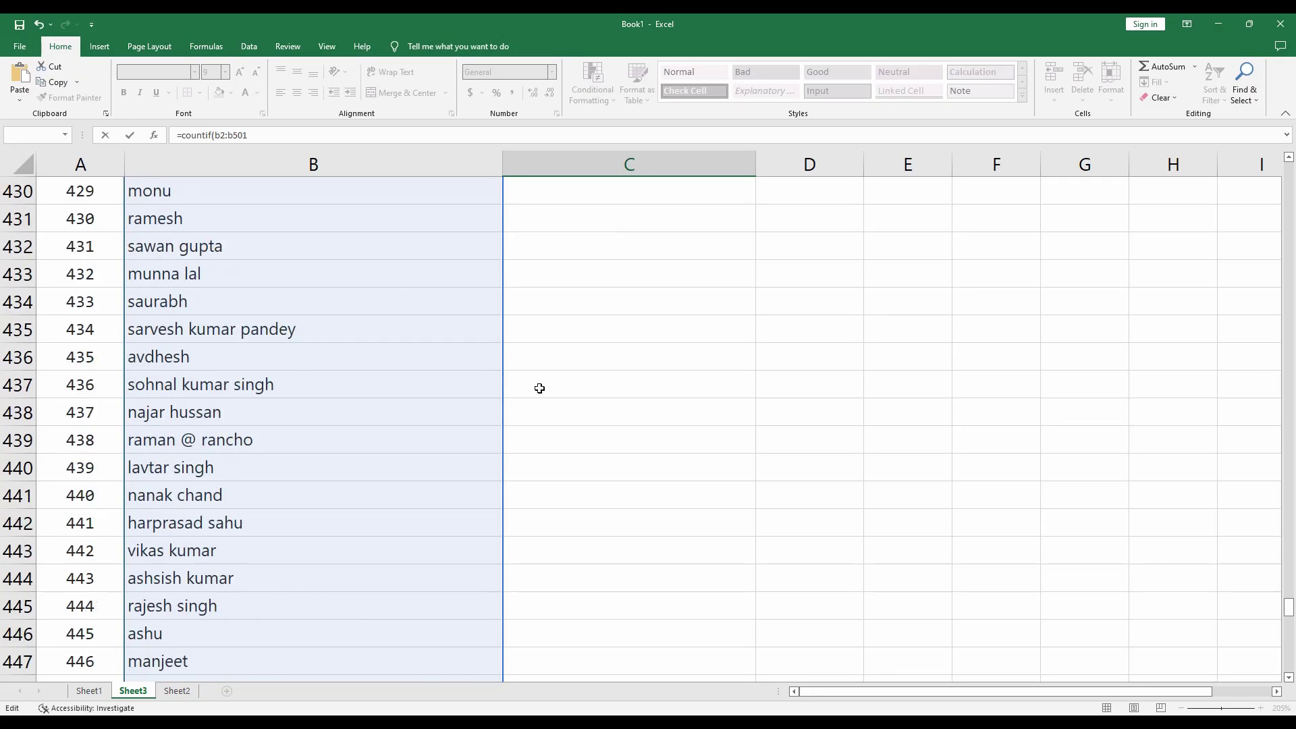
scroll(540, 388, "up", 10)
scroll(539, 388, "up", 6)
scroll(539, 388, "up", 12)
scroll(540, 388, "up", 11)
scroll(540, 388, "up", 6)
scroll(539, 388, "up", 11)
scroll(539, 388, "up", 10)
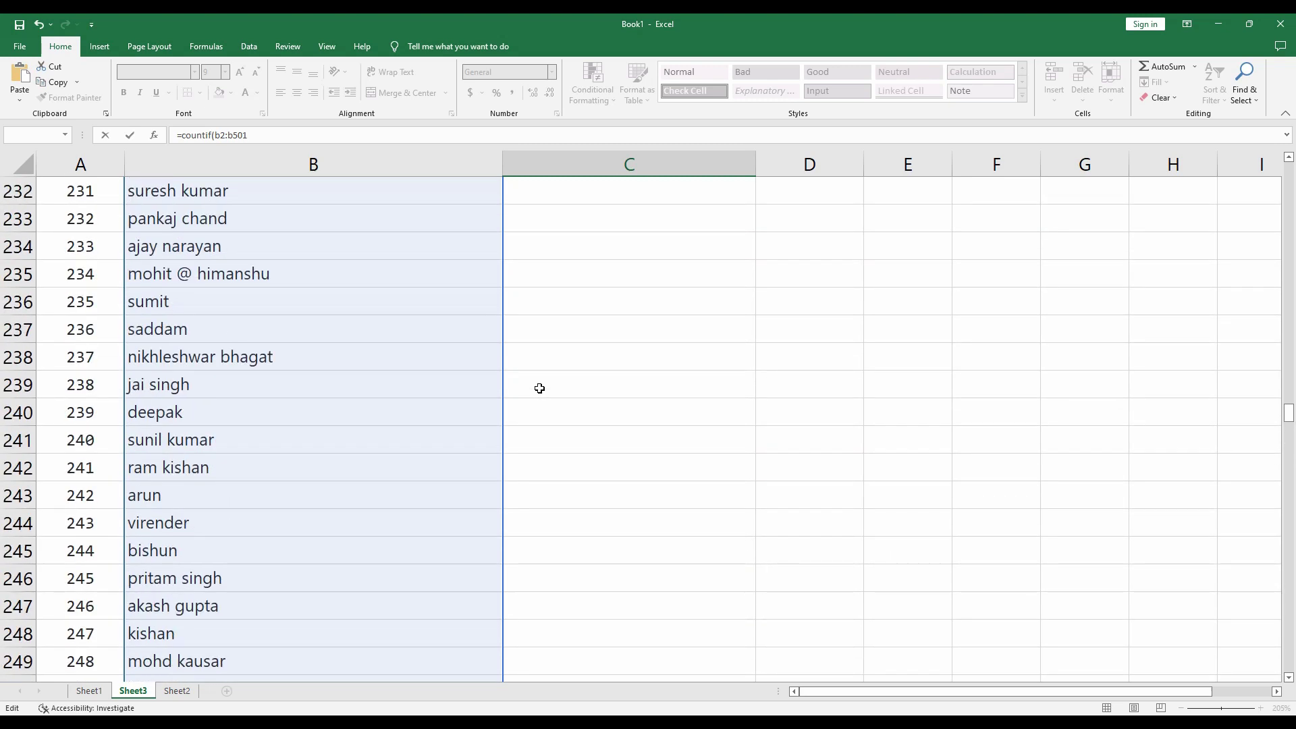
scroll(539, 388, "up", 20)
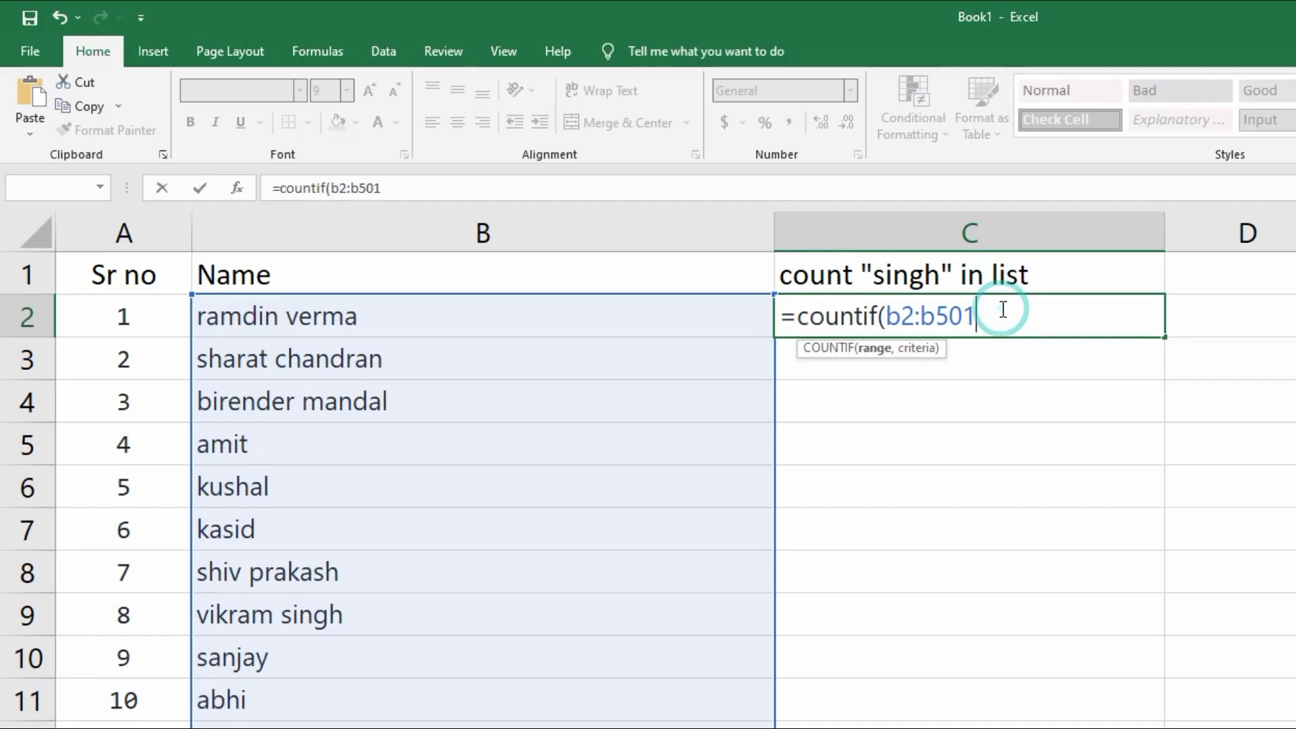
- Complete C2 as =countif(b2:b501,"singh"), which returns 0
type(",")
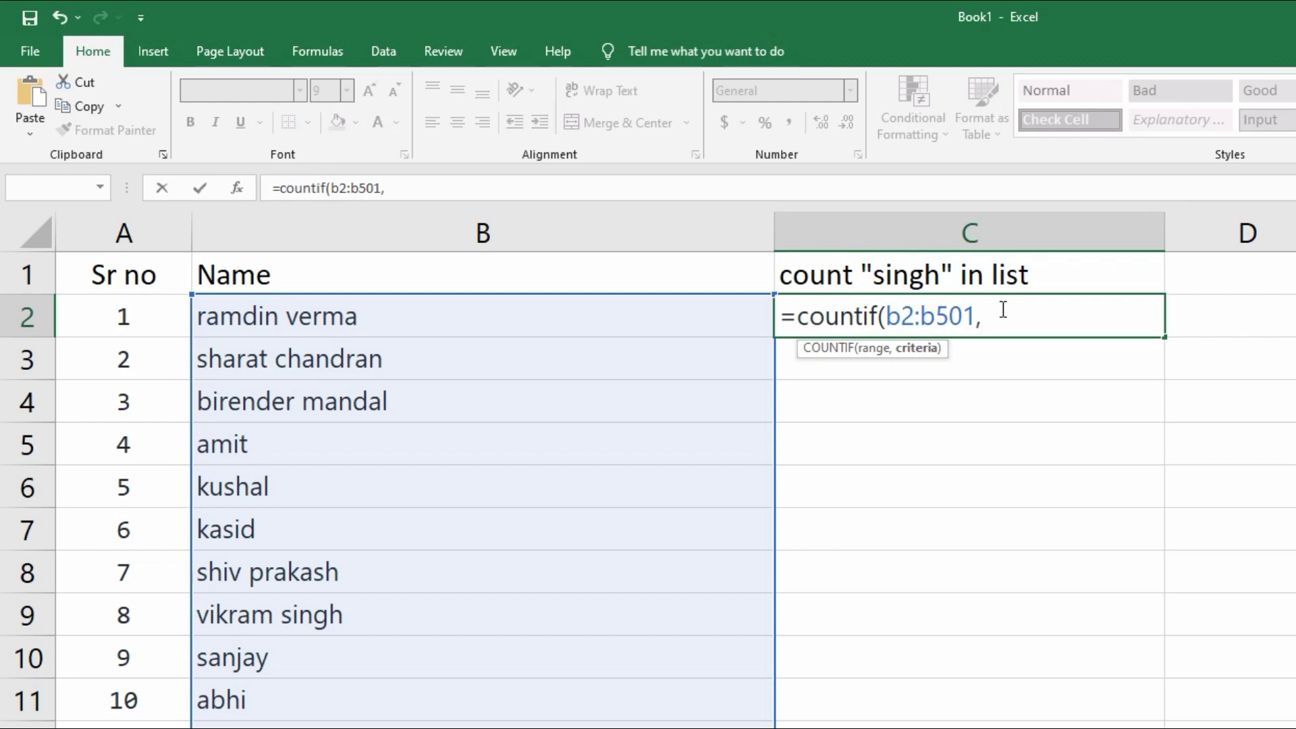
type("\"")
type("singh")
type("\"")
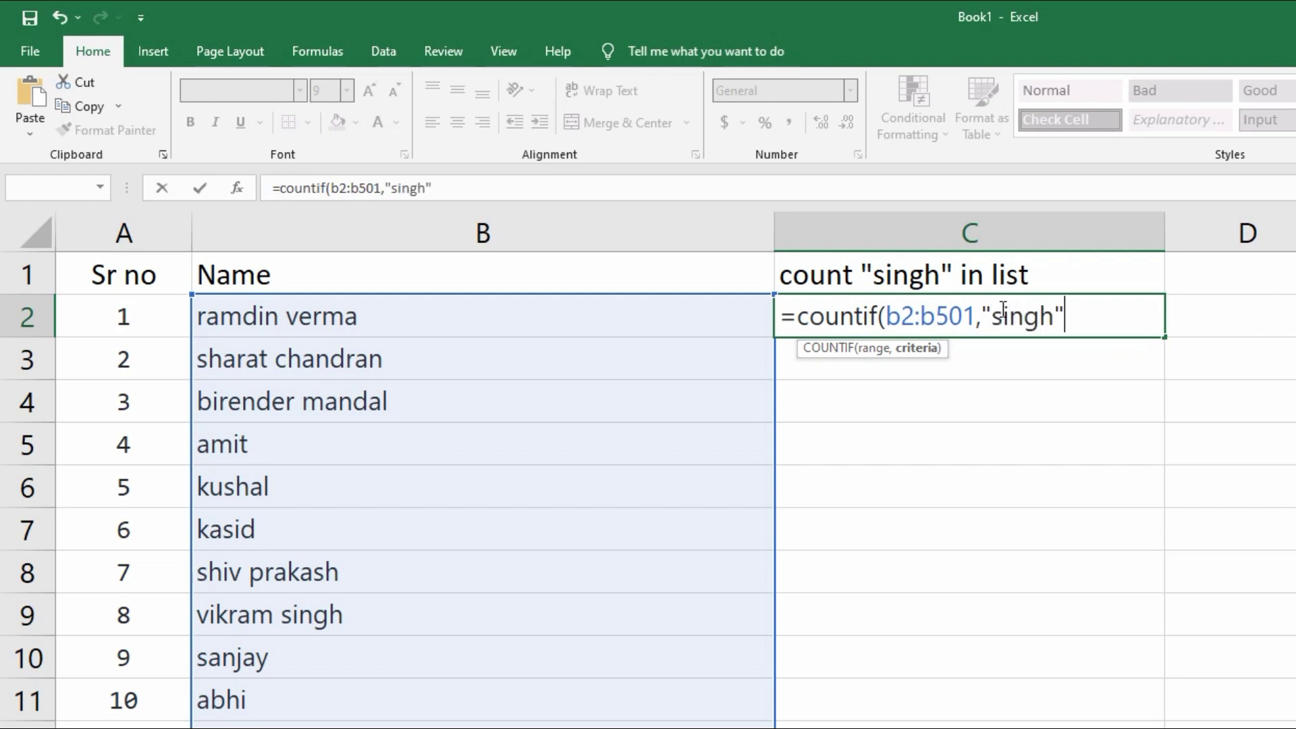
type(")")
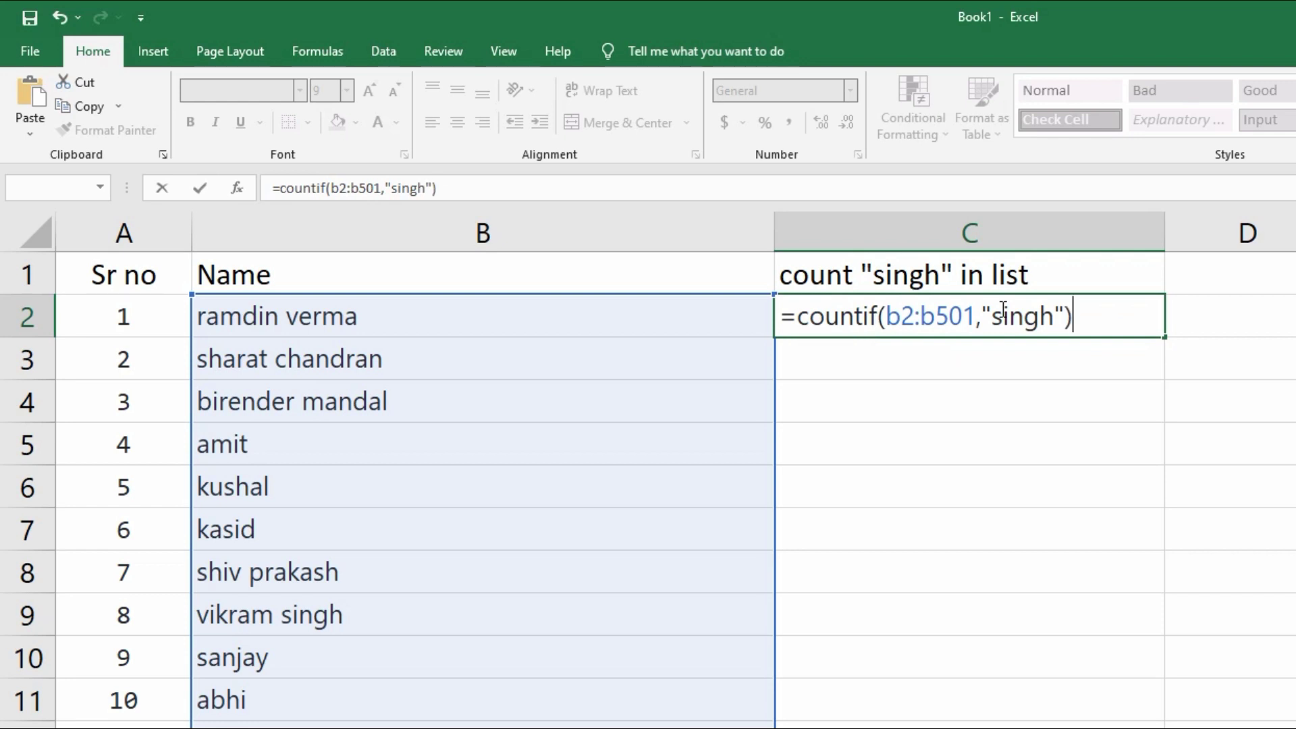
key("Return")
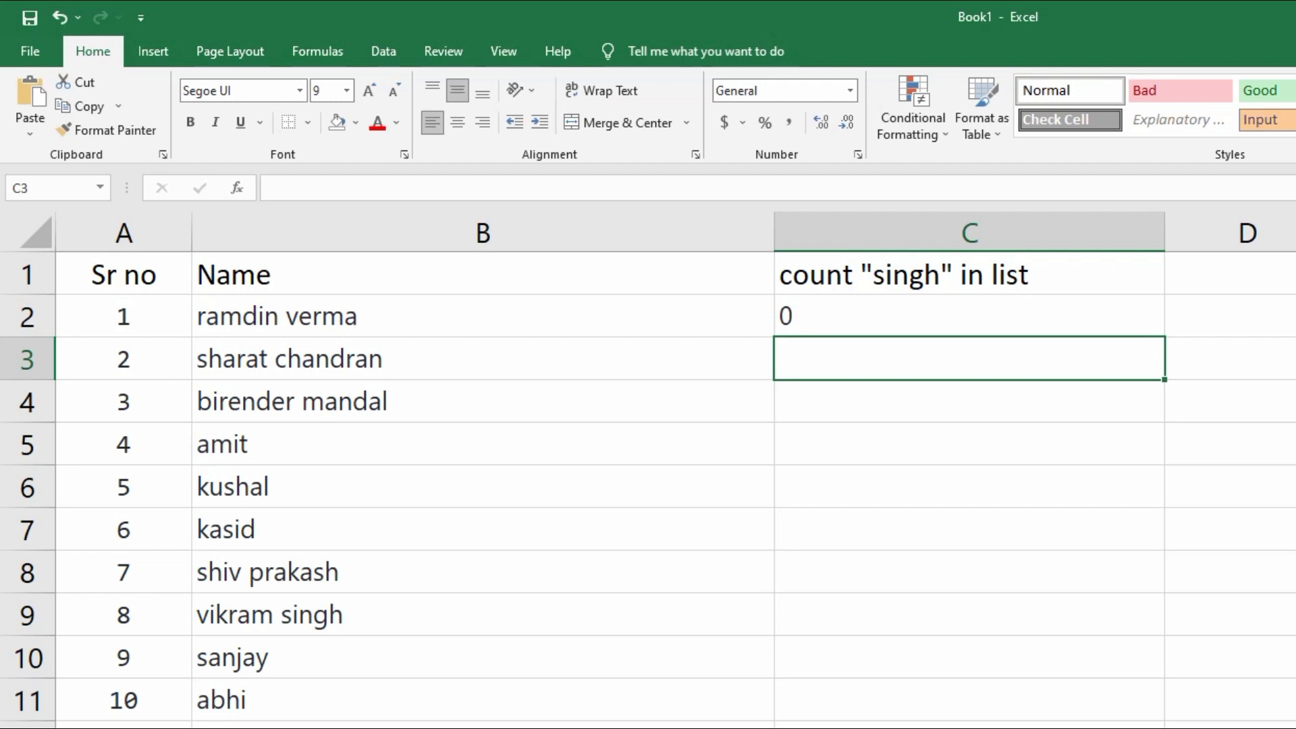
- Change C2's criteria to the wildcard "*singh*" so it counts 34 names
double_click(857, 312)
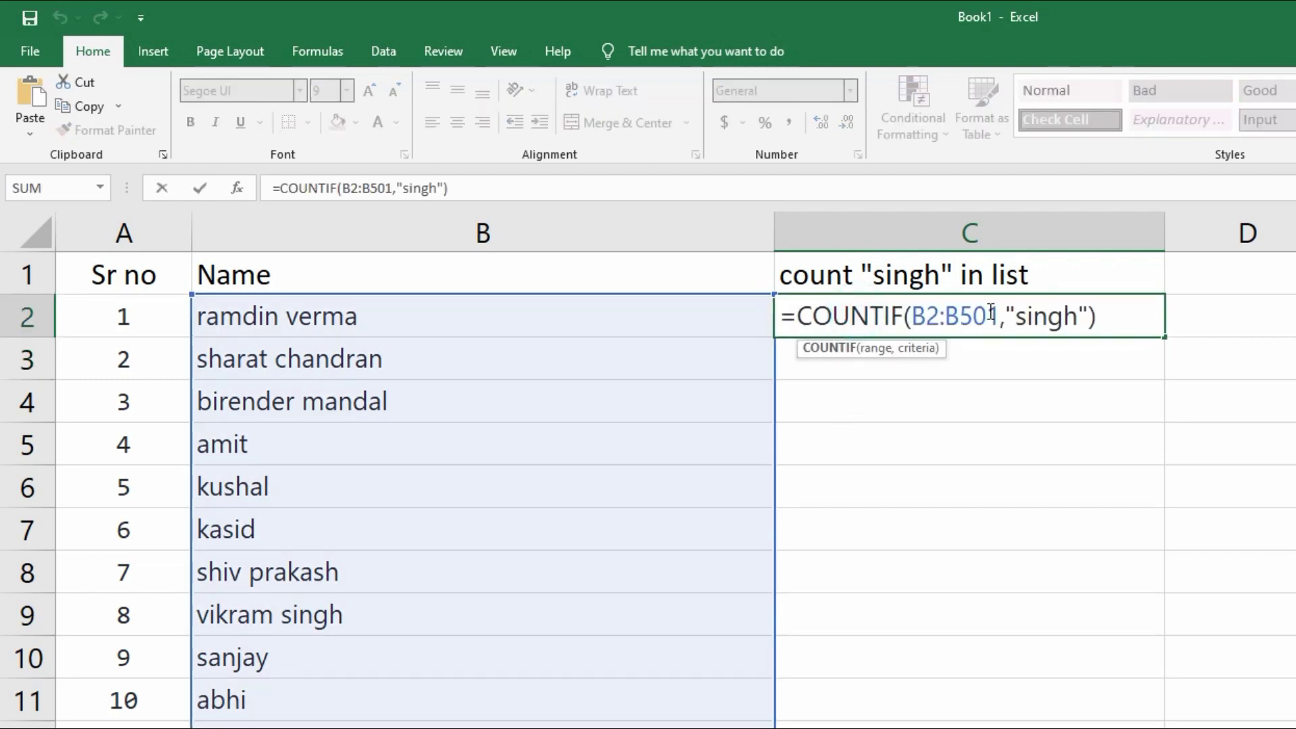
left_click(1015, 315)
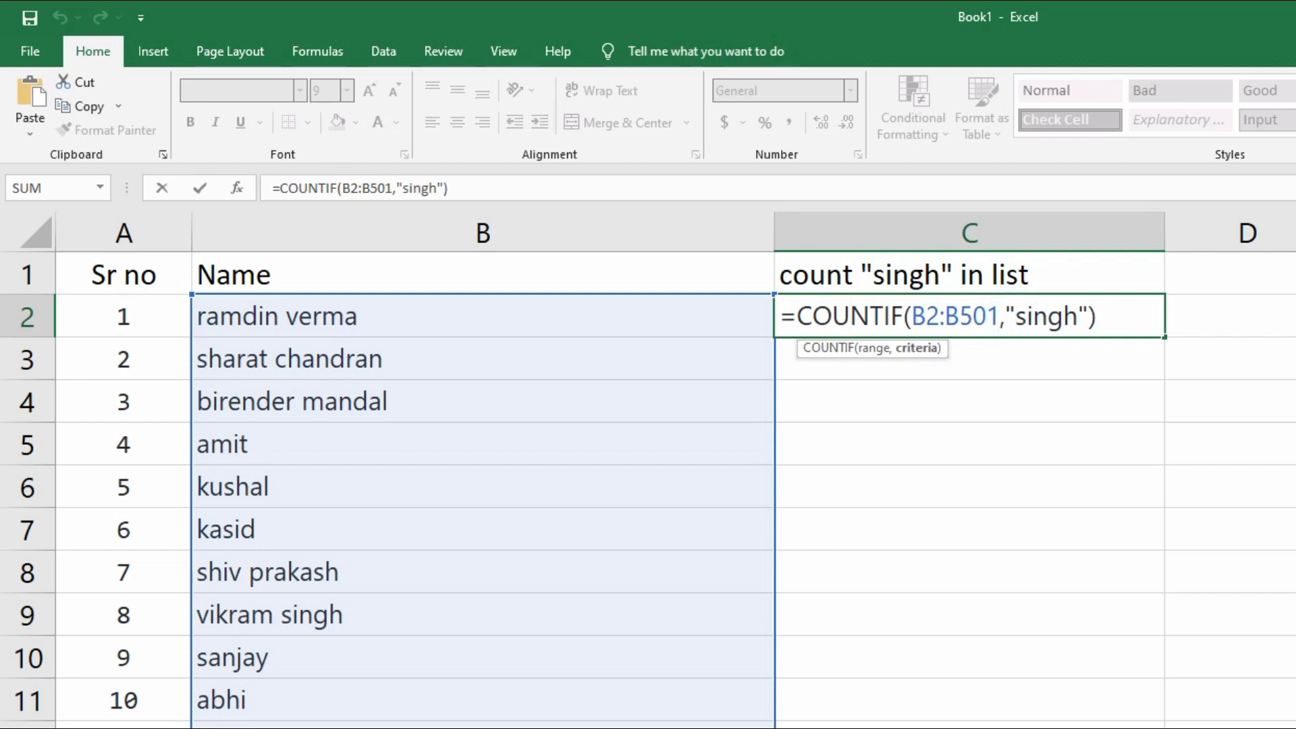
type("*")
left_click(1085, 310)
type("*")
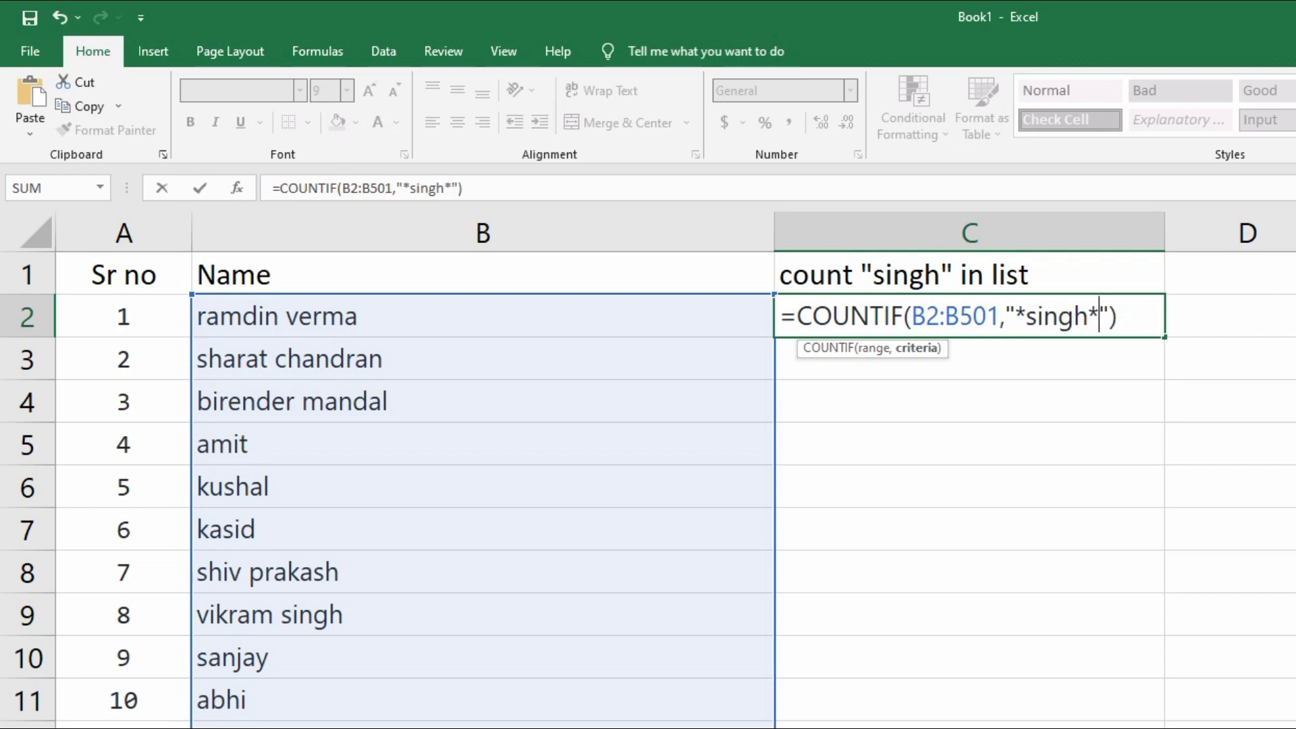
key("Return")
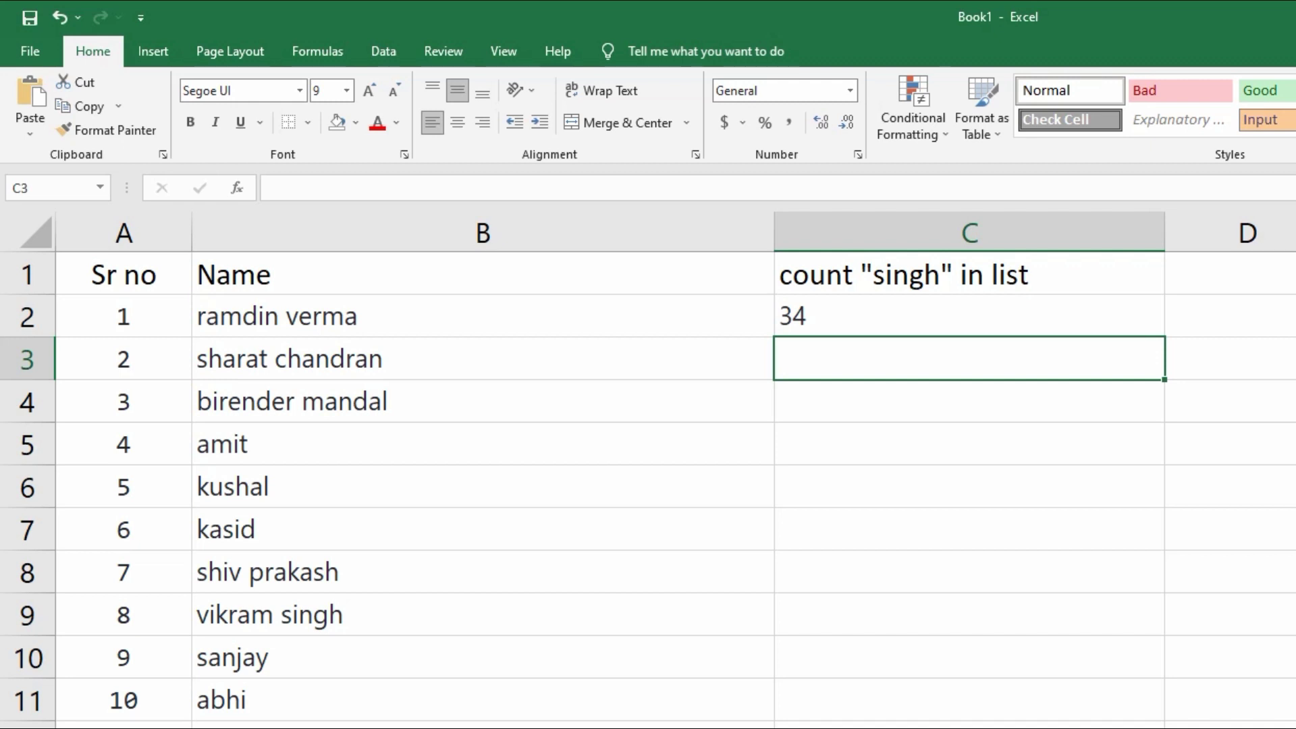
- Enter the heading sharma in D1
left_click(1276, 270)
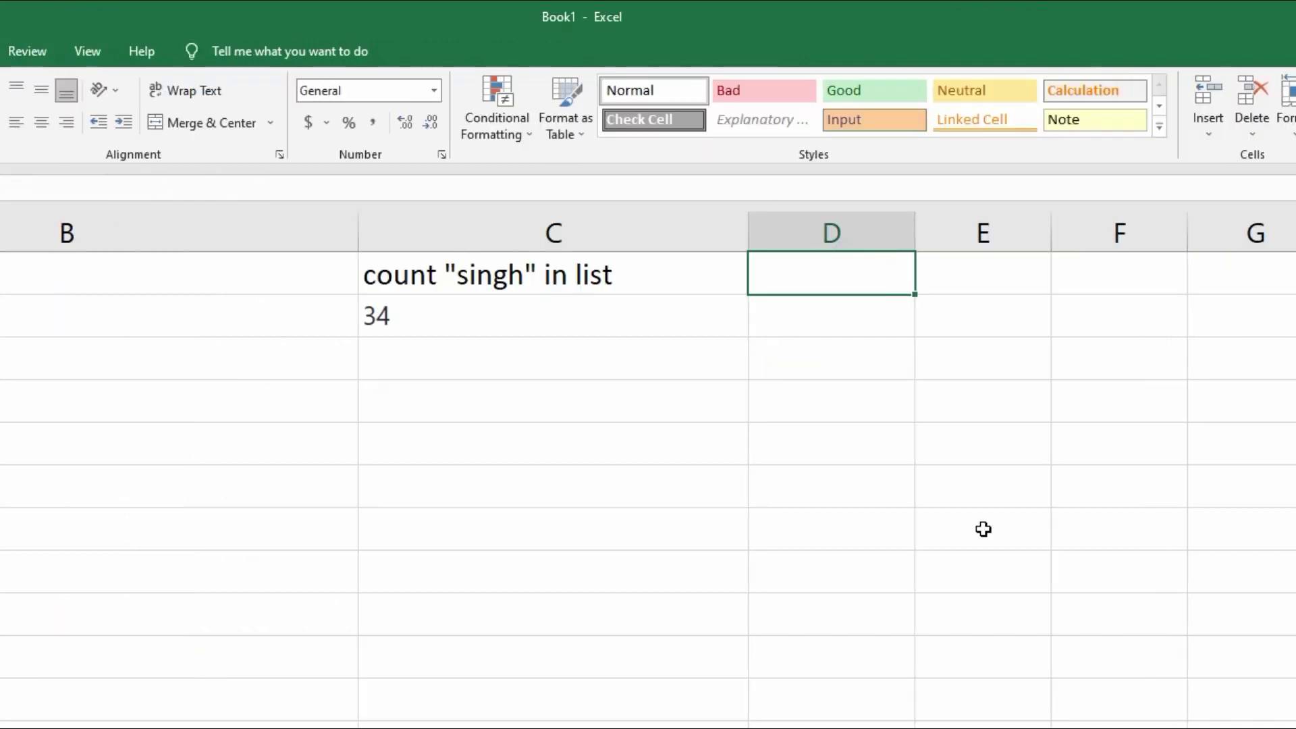
type("sharma")
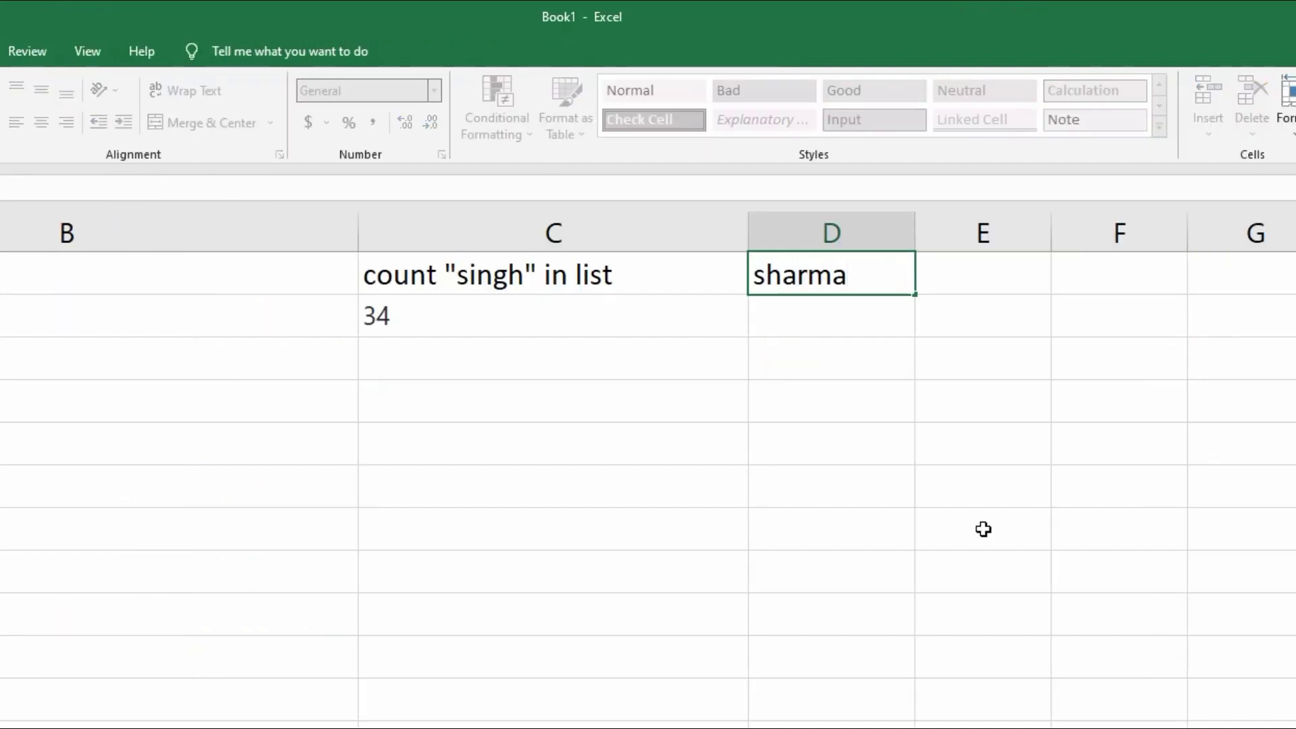
key("Return")
- Enter =countif(b2:b501,"*sharma*") in D2, returning 8
type("=")
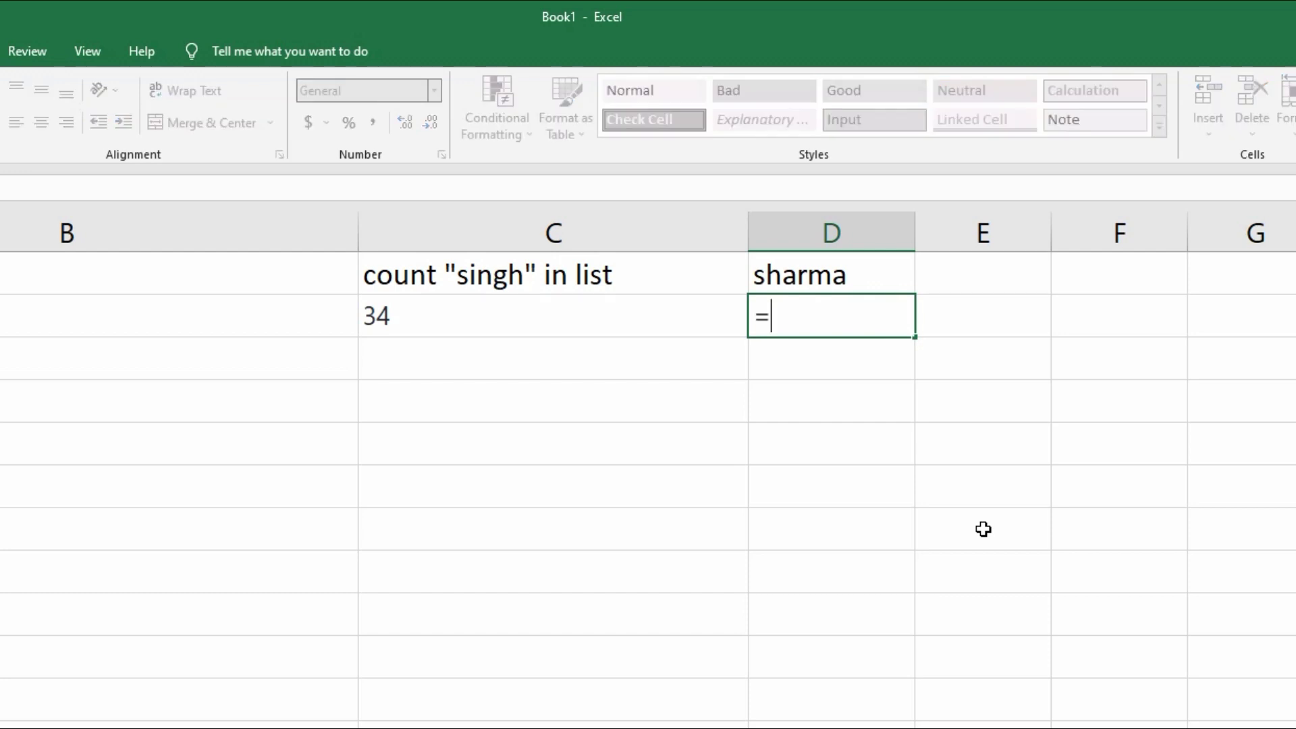
type("countif(")
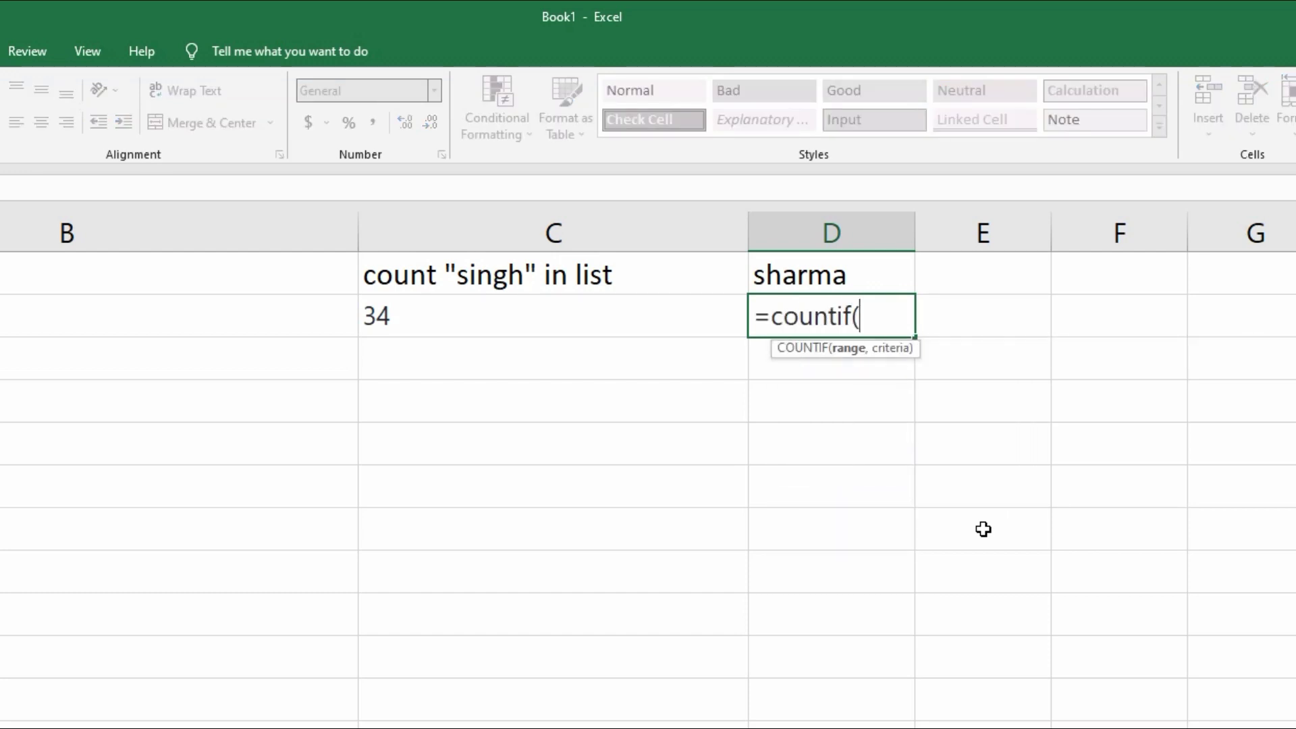
type("b")
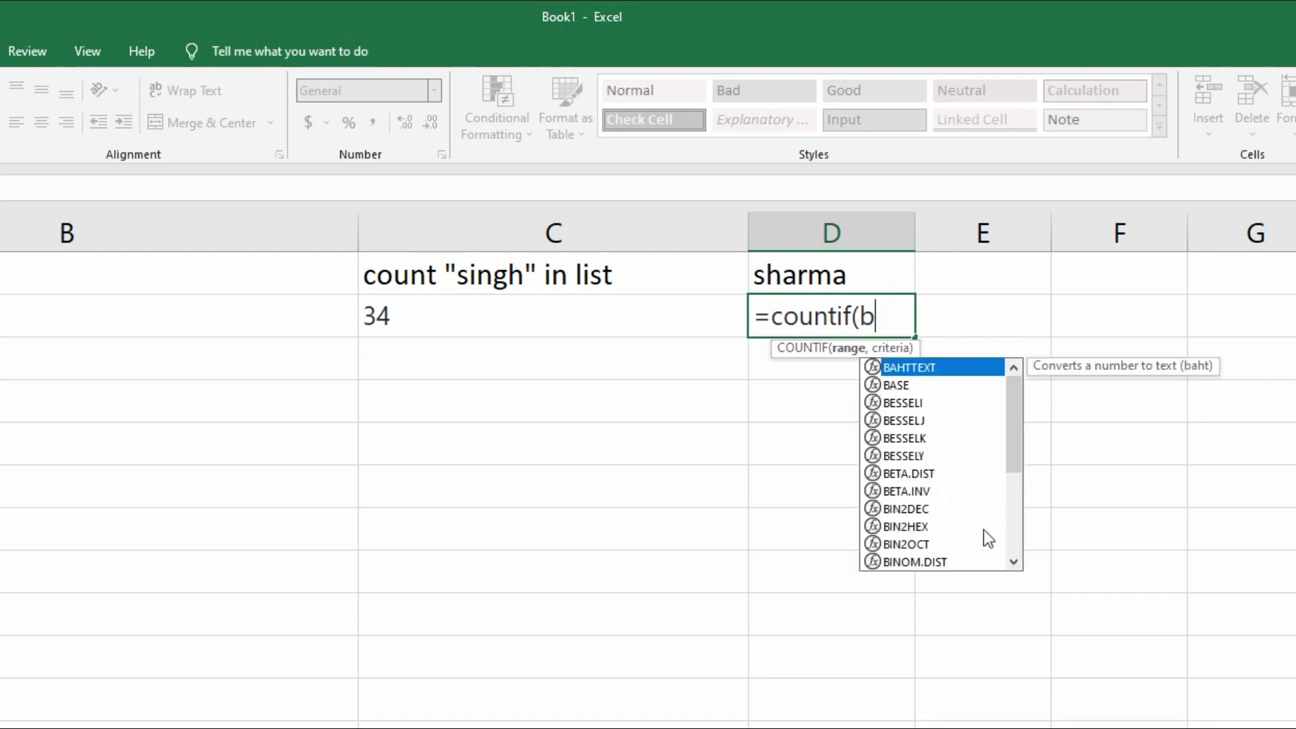
type("2:b")
type("50")
type("1")
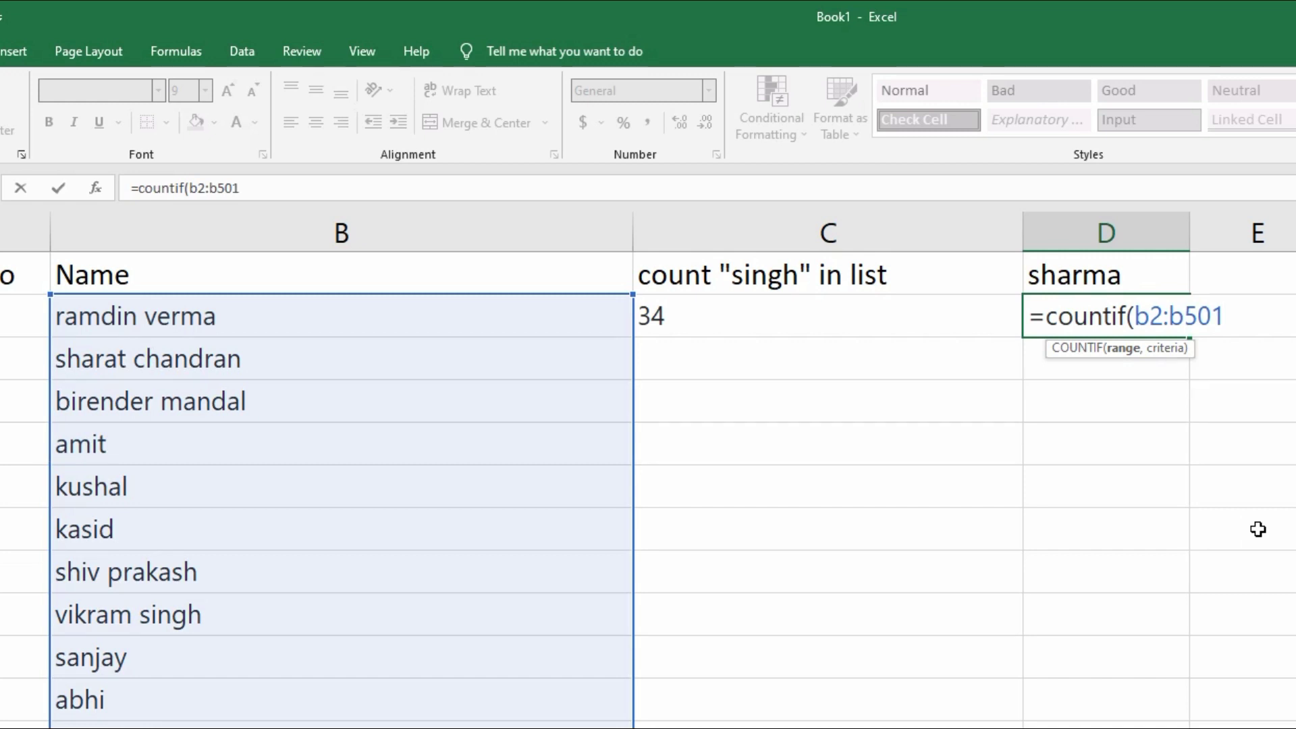
type(",\"*sharma*")
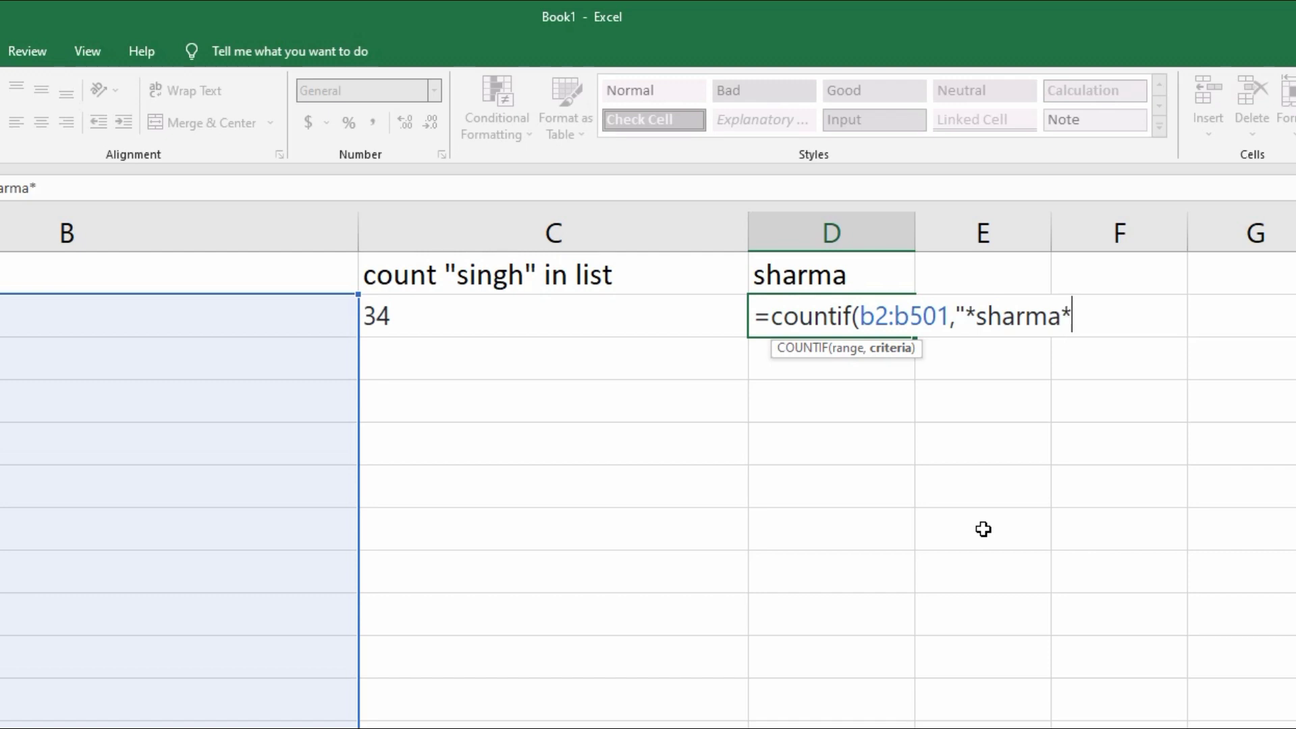
type("_)")
key("BackSpace")
key("BackSpace")
type("\"")
type(")")
key("Return")
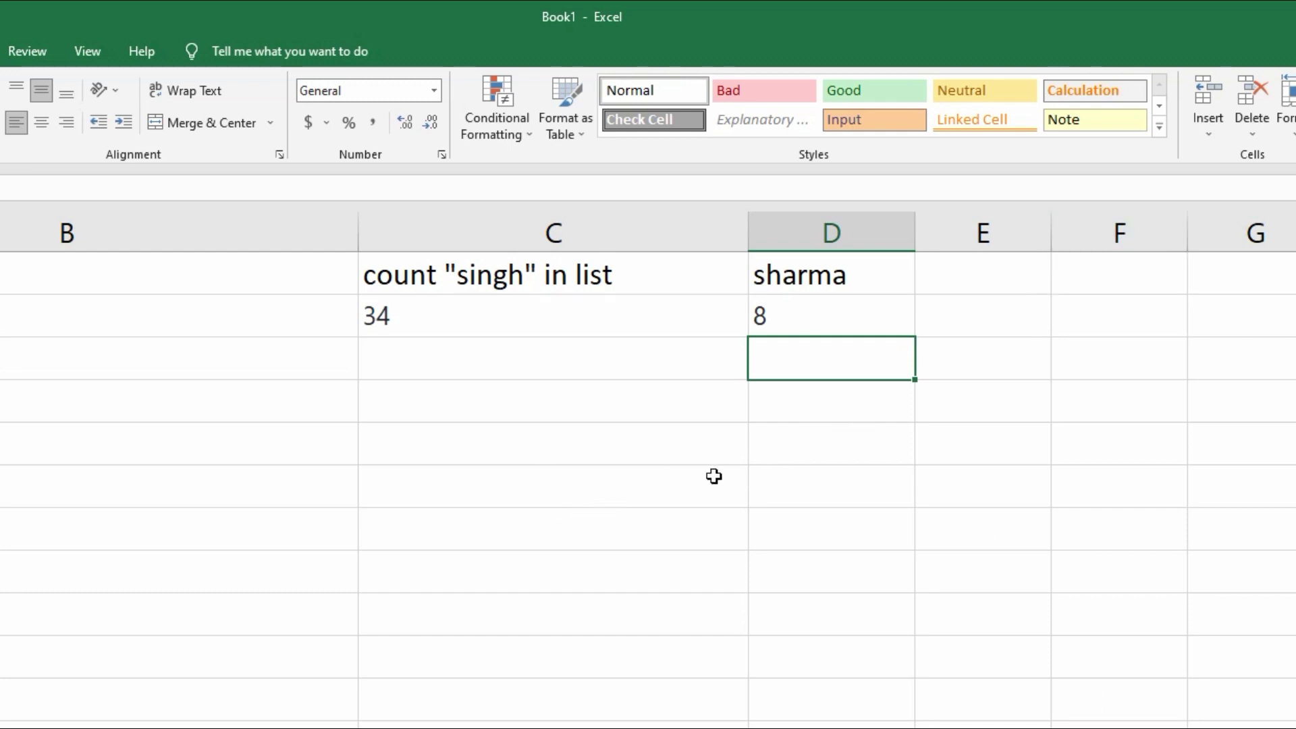
left_click(890, 462)
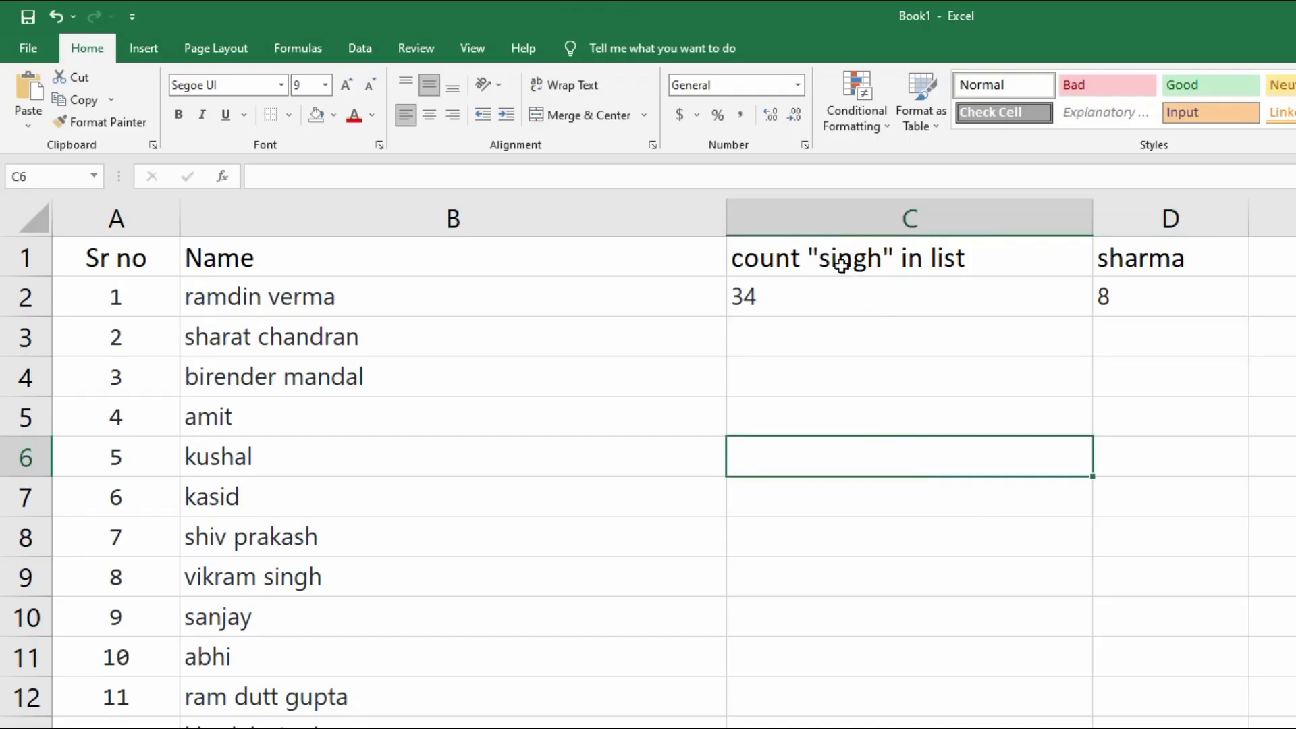
- Clear C1:D2 and enter the headings criteria in C1 and count in D1
mouse_move(874, 273)
left_mouse_down()
mouse_move(1052, 334)
mouse_move(1154, 314)
left_mouse_up()
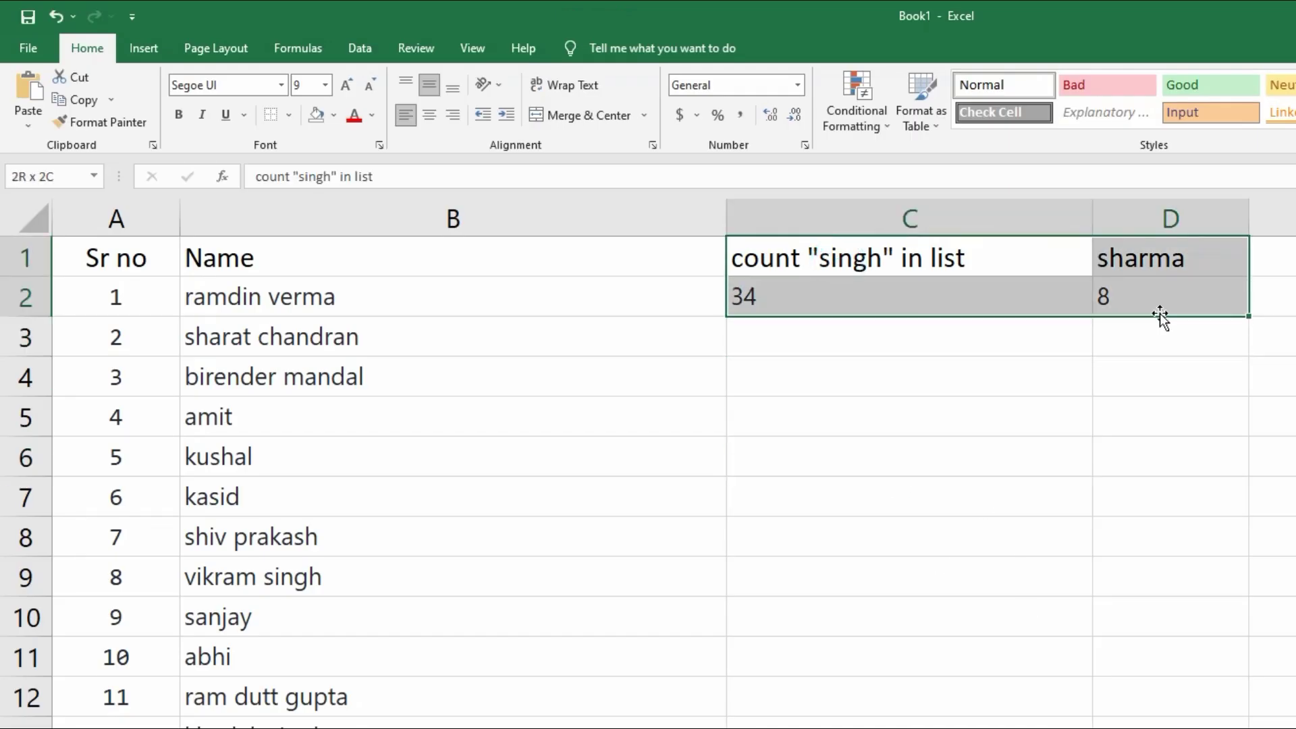
key("Delete")
left_click(854, 287)
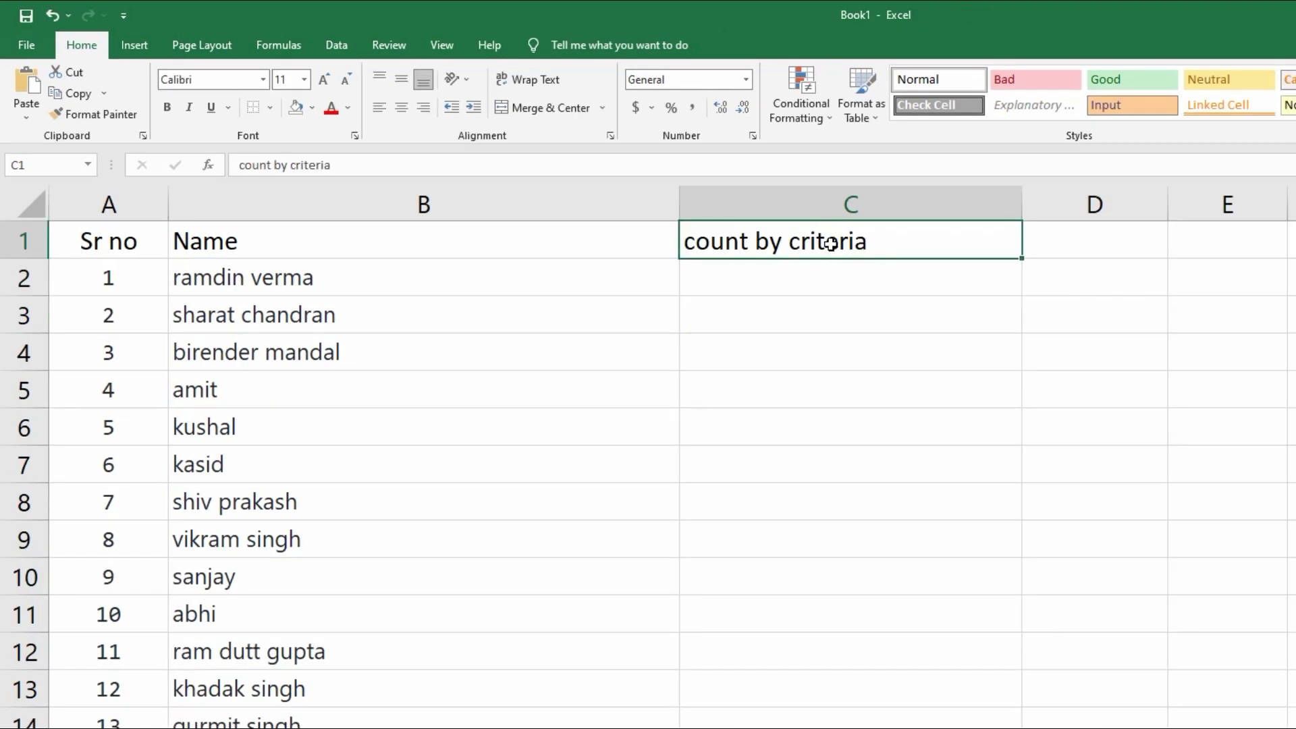
type("criteria")
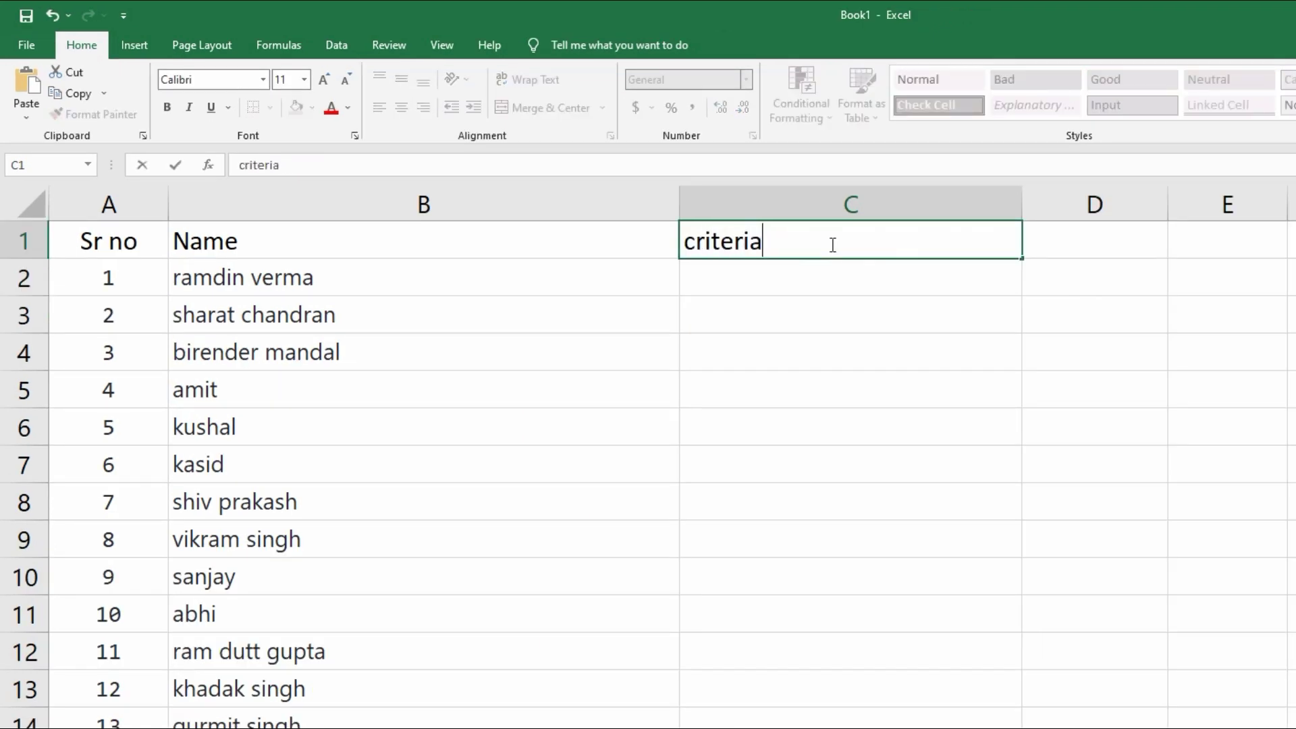
key("Tab")
type("count")
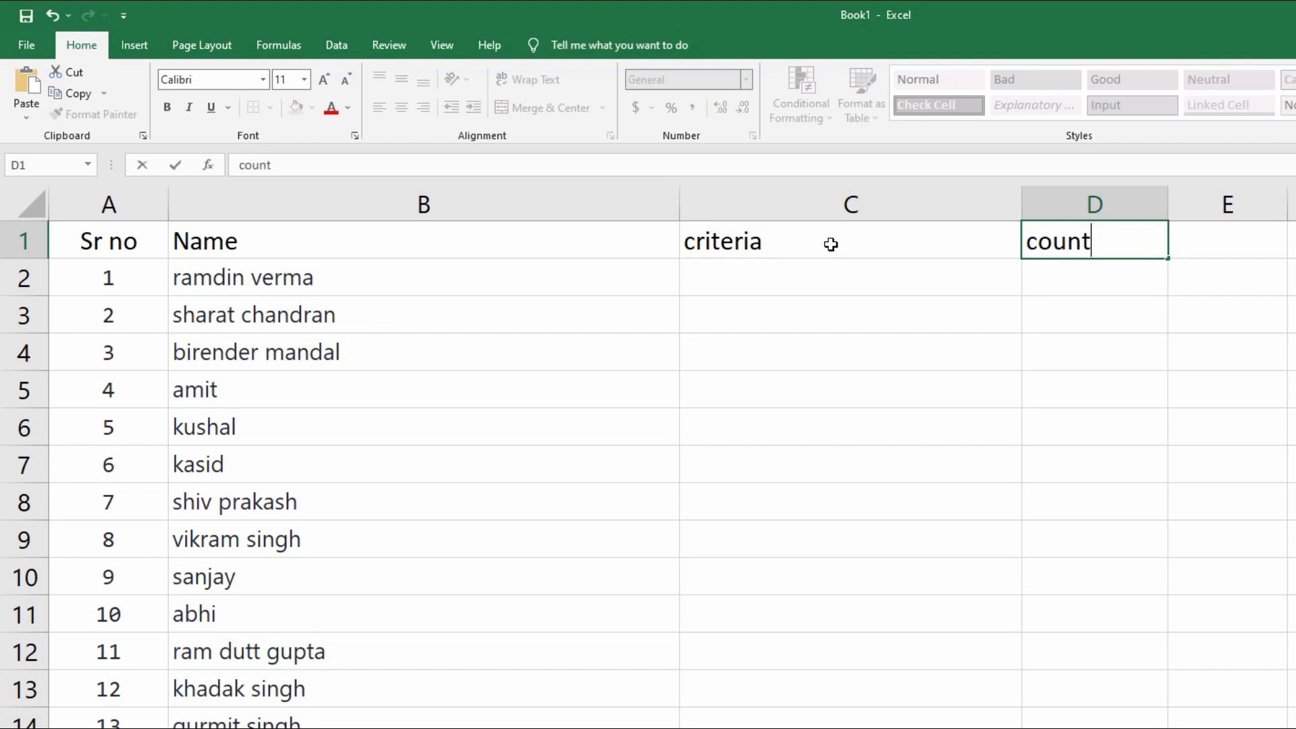
key("Return")
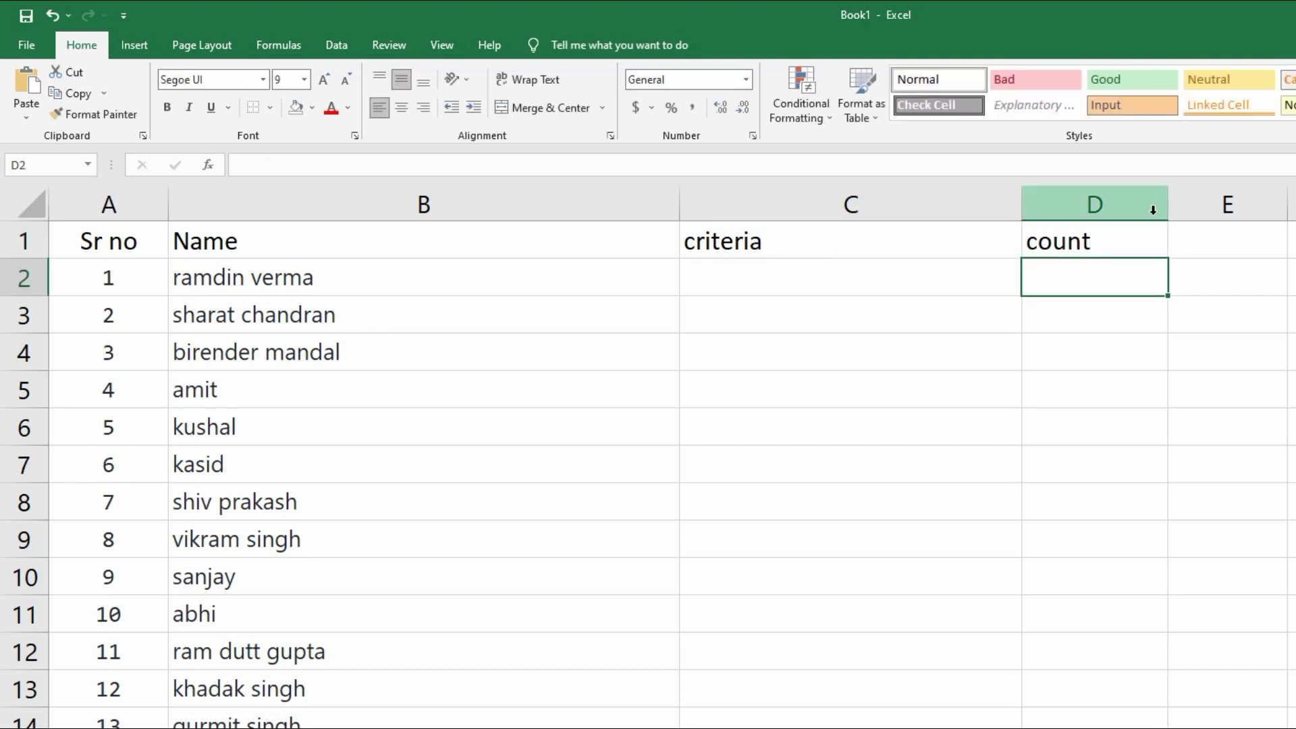
- Widen column D and enter =countif(b2:b501,C2) in D2
left_click_drag(1168, 204, 1256, 204)
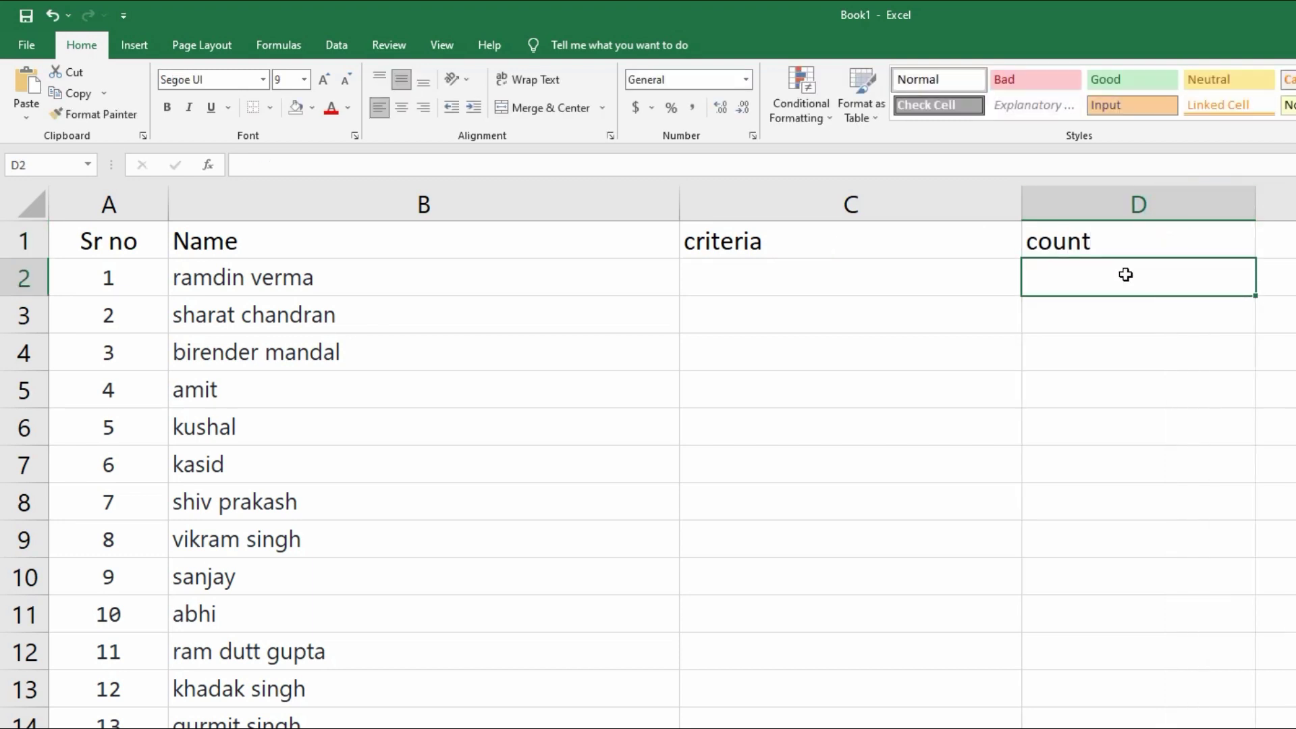
type("=countif(b")
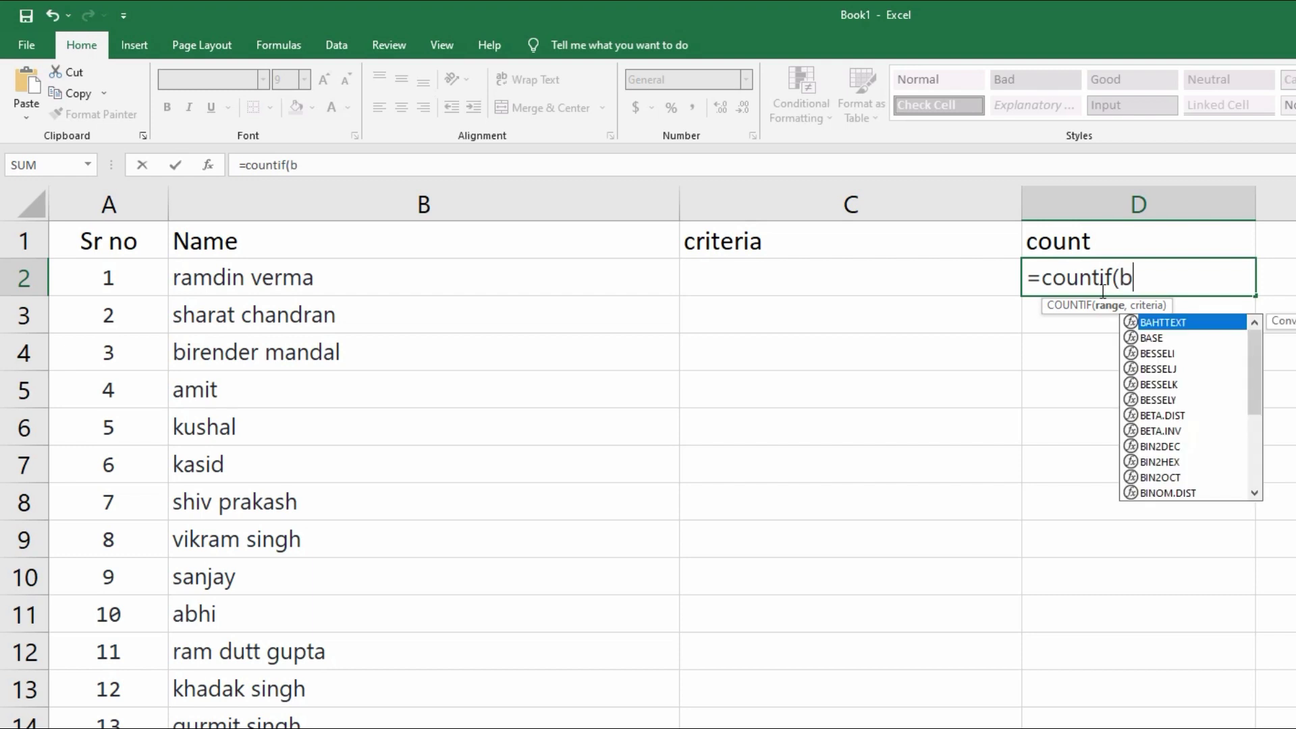
type("2:b501")
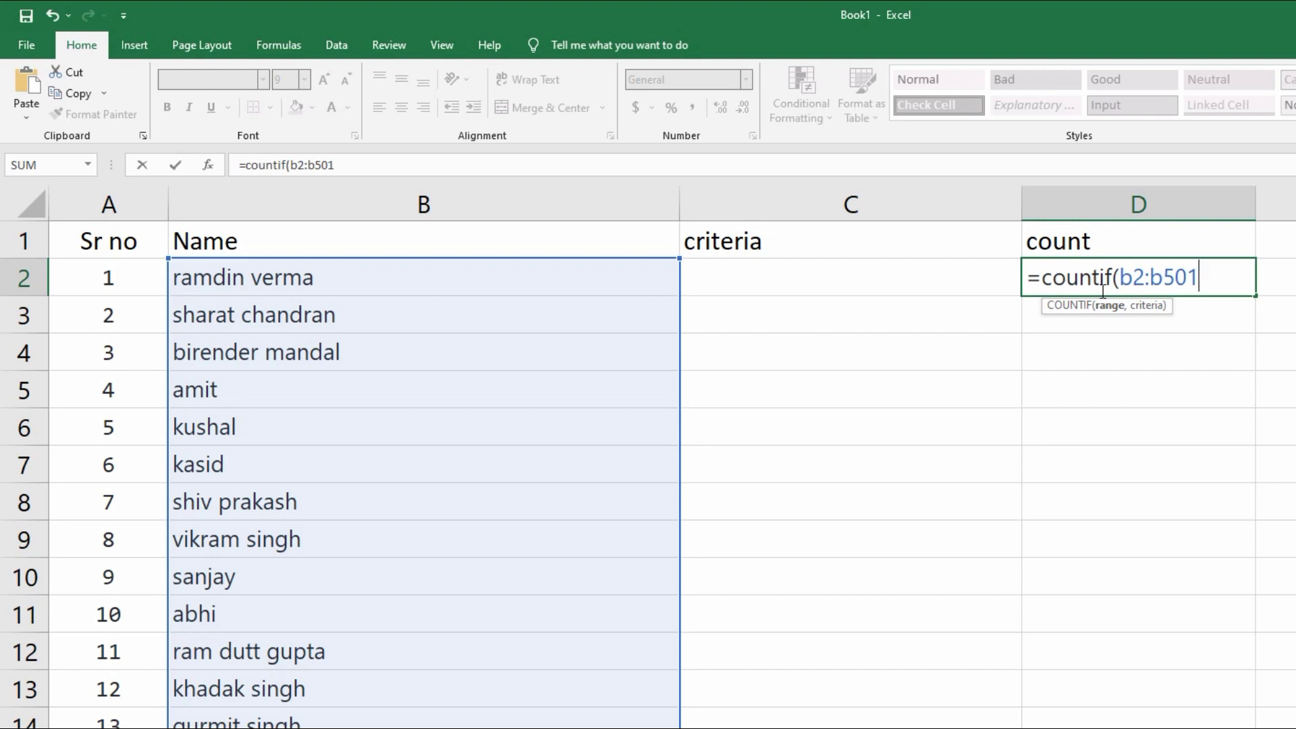
type(",")
left_click(772, 283)
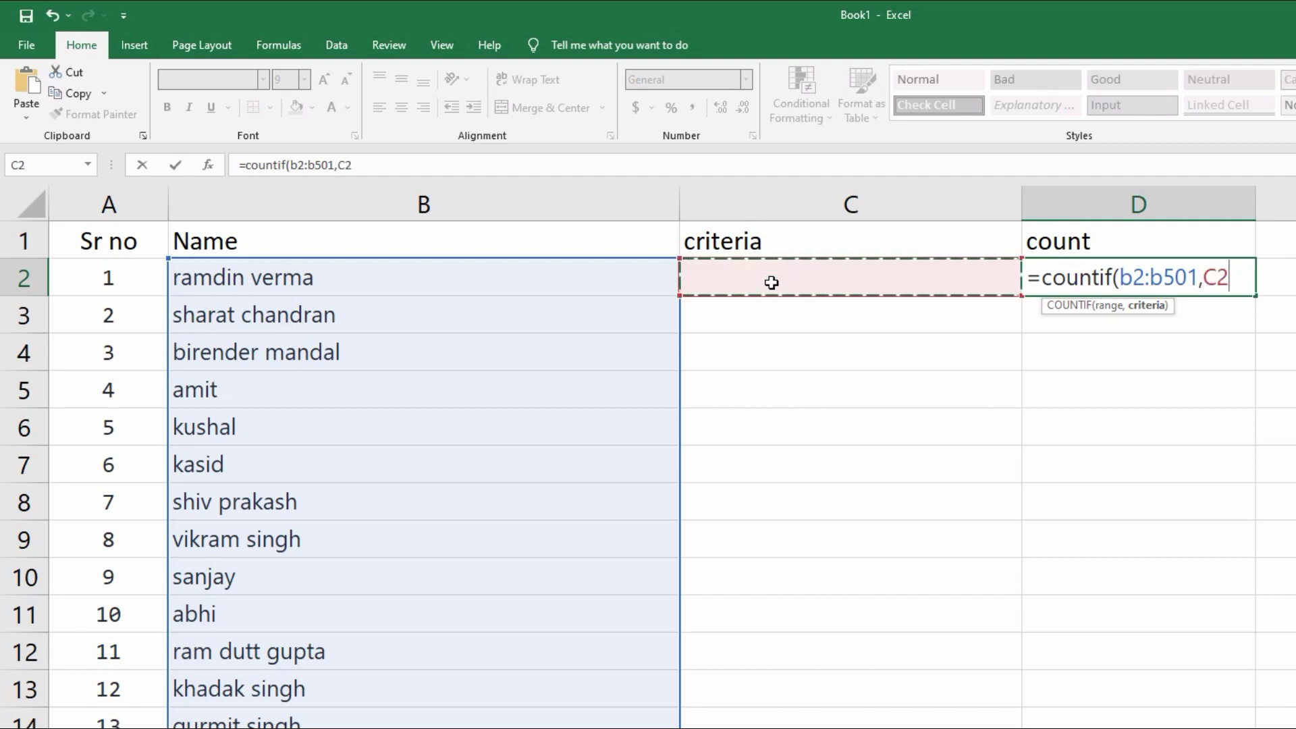
type(")")
key("Return")
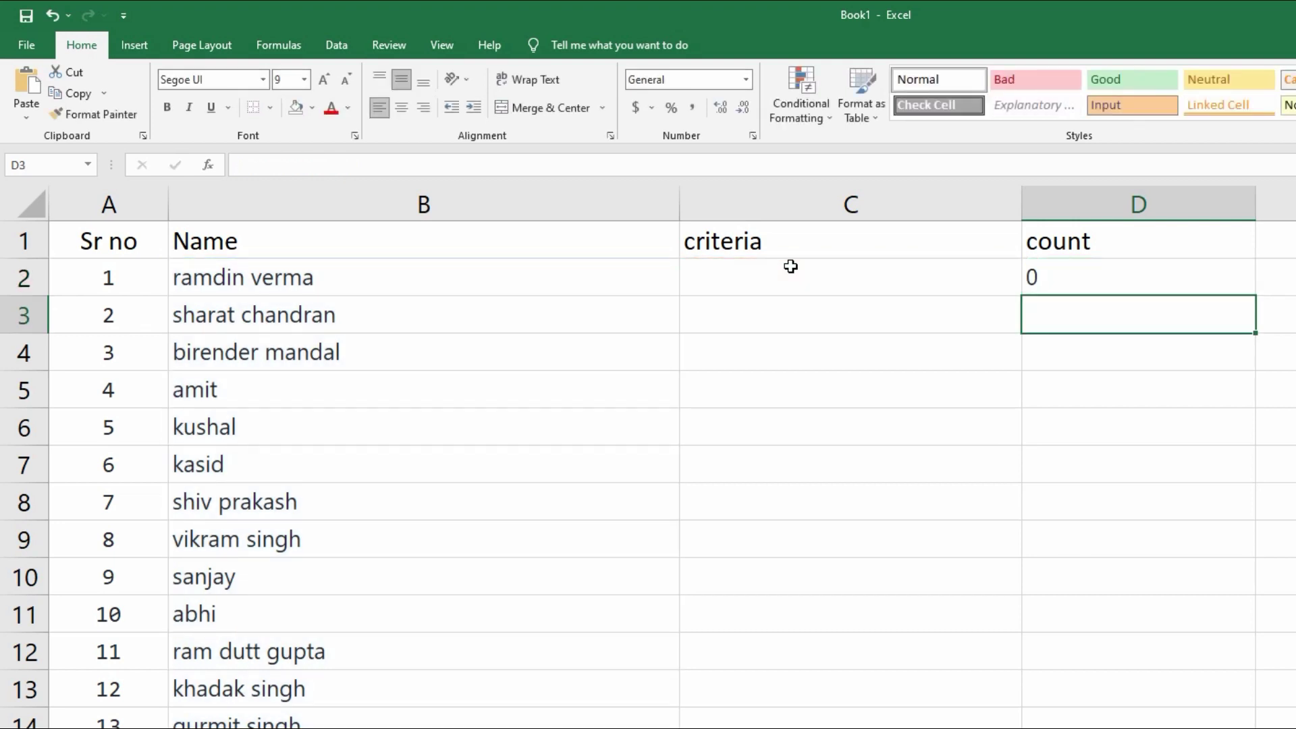
left_click(791, 266)
- Enter *singh* in C2, then replace it with *sharma*
type("*")
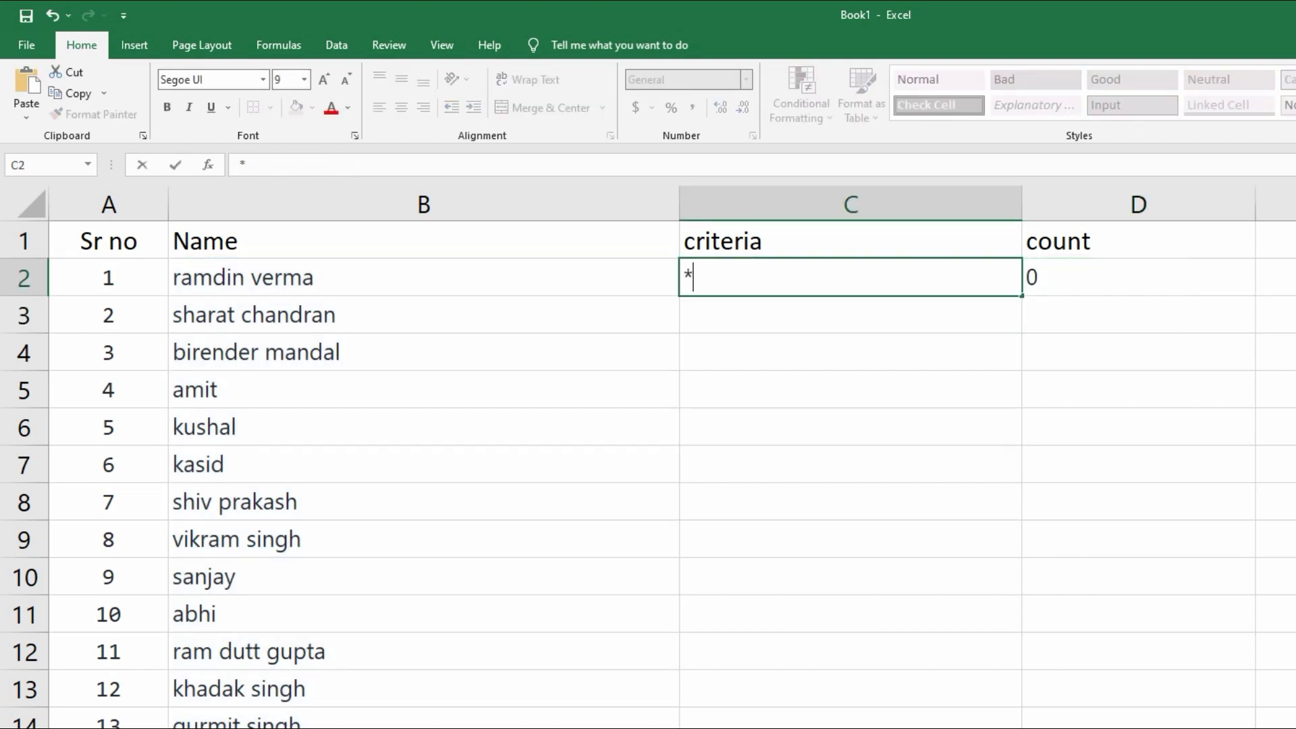
type("singh*")
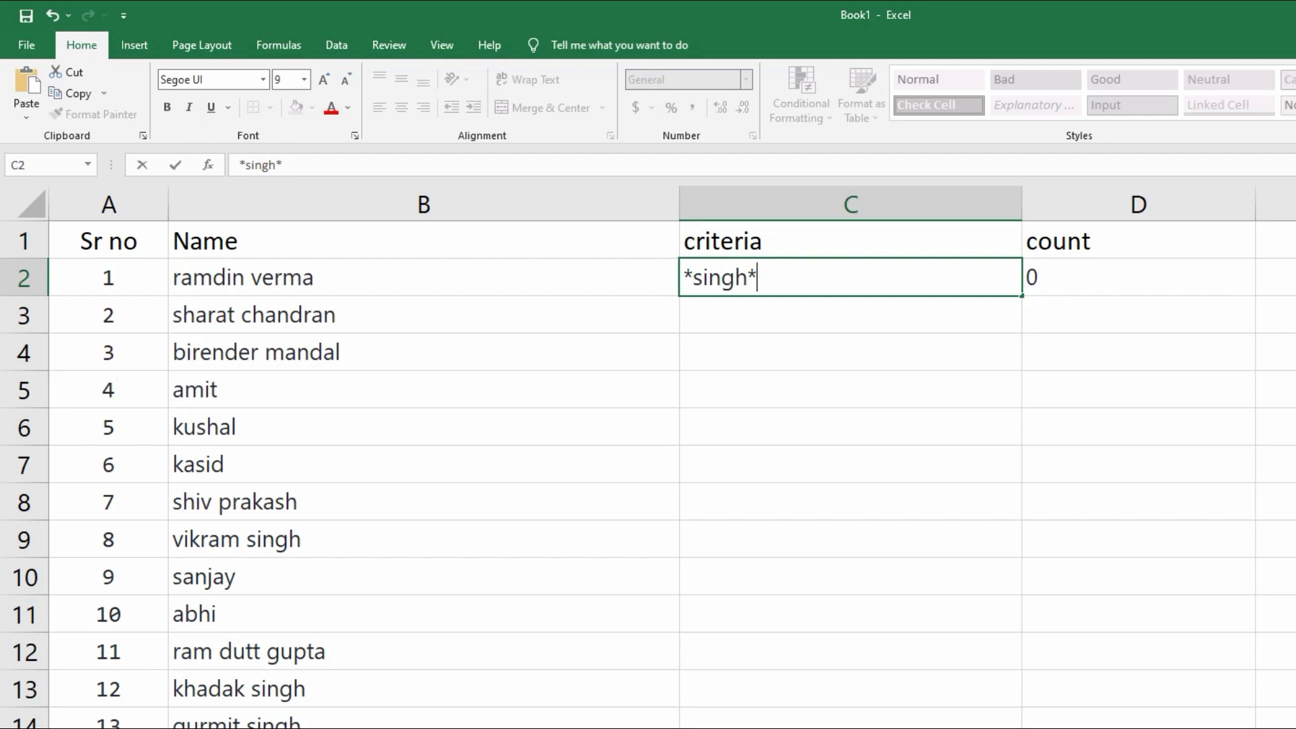
key("Return")
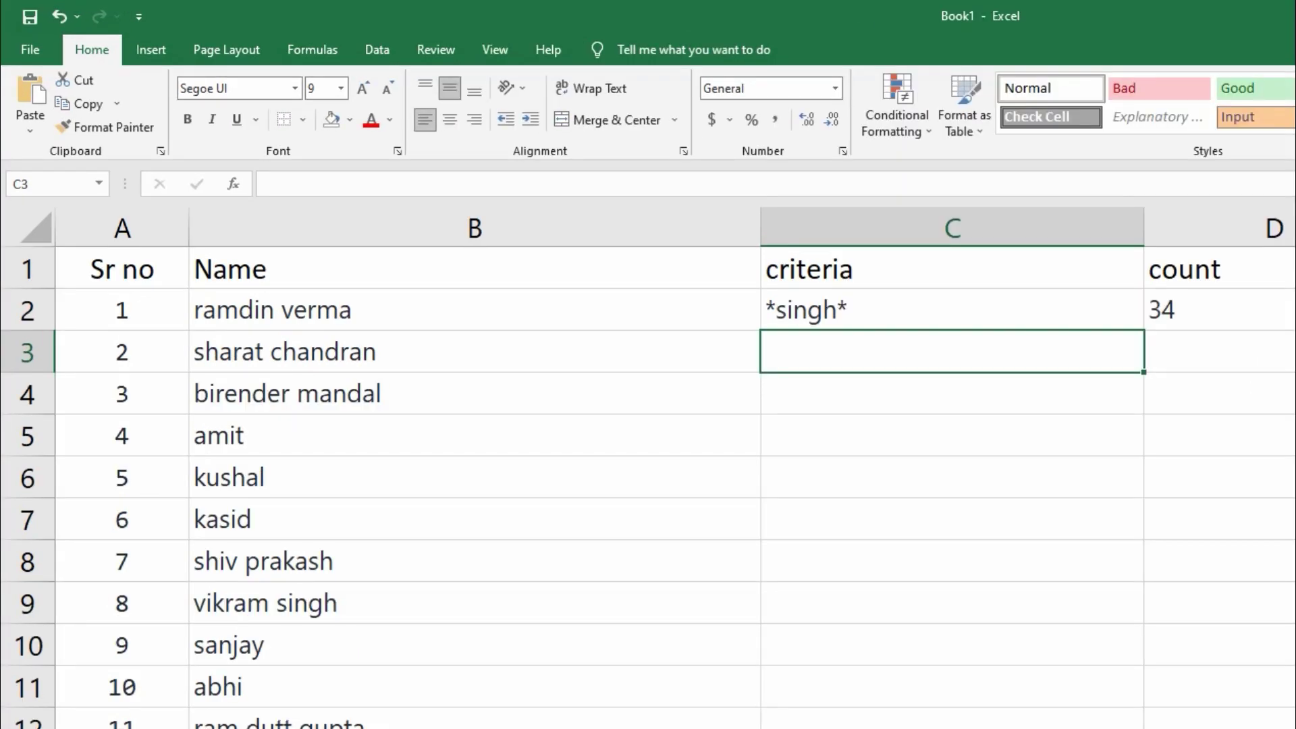
left_click(851, 277)
type("*sjar,a")
key("BackSpace")
key("BackSpace")
key("BackSpace")
key("BackSpace")
key("BackSpace")
type("harma*")
key("Return")
- Try *kumar* in C2, then *verma*, which gives a count of 4
left_click(952, 310)
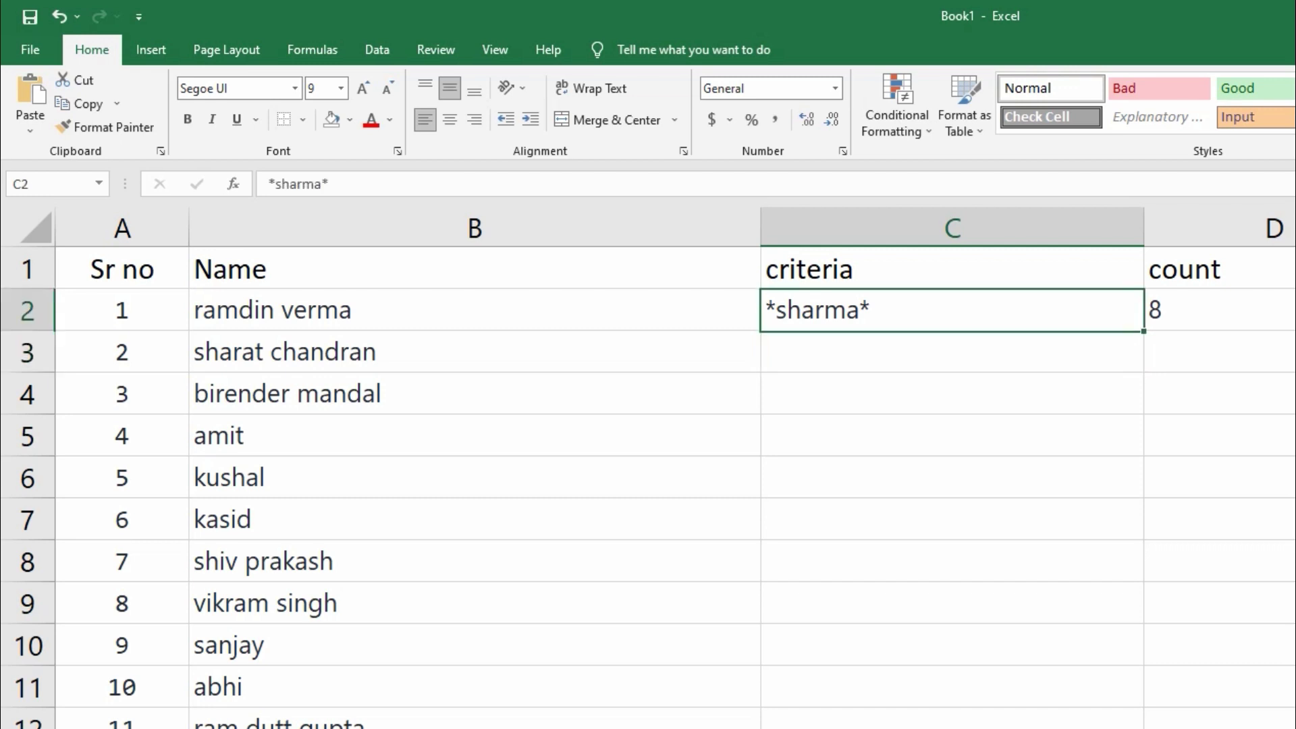
type("*kumar")
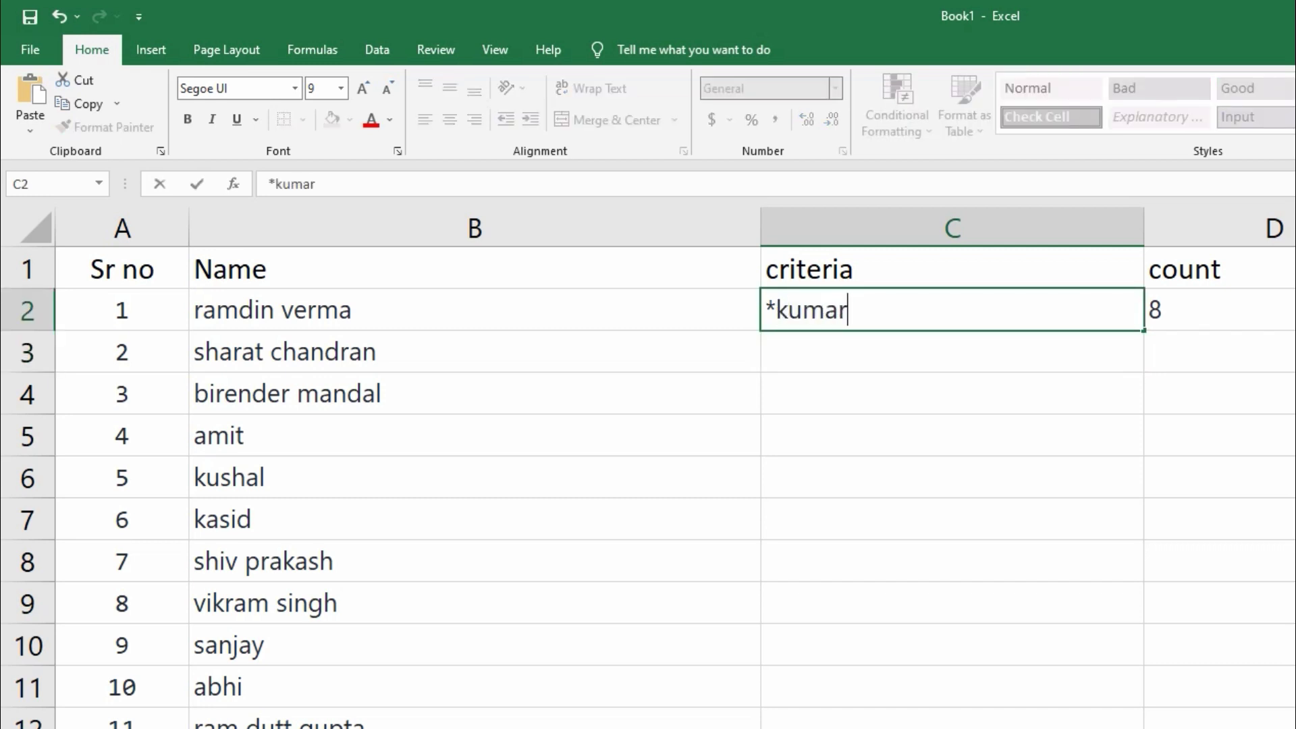
type("*")
key("Return")
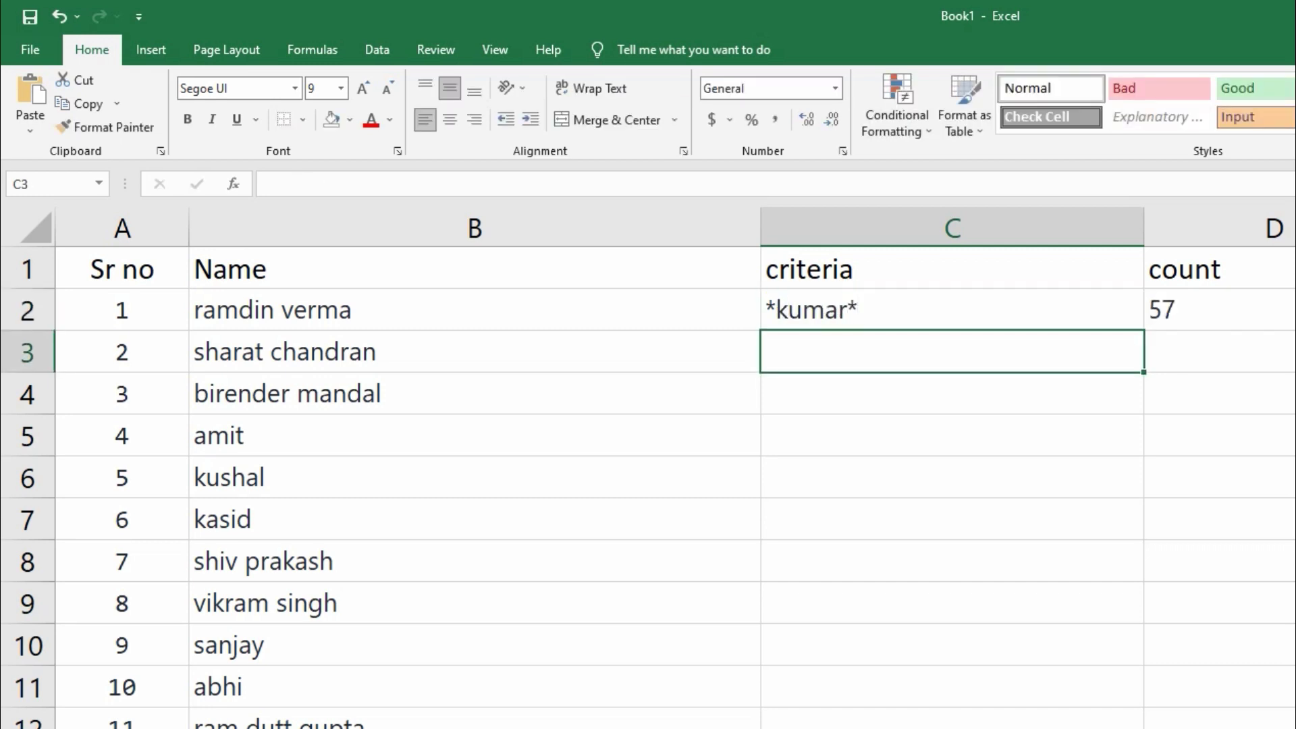
left_click(952, 310)
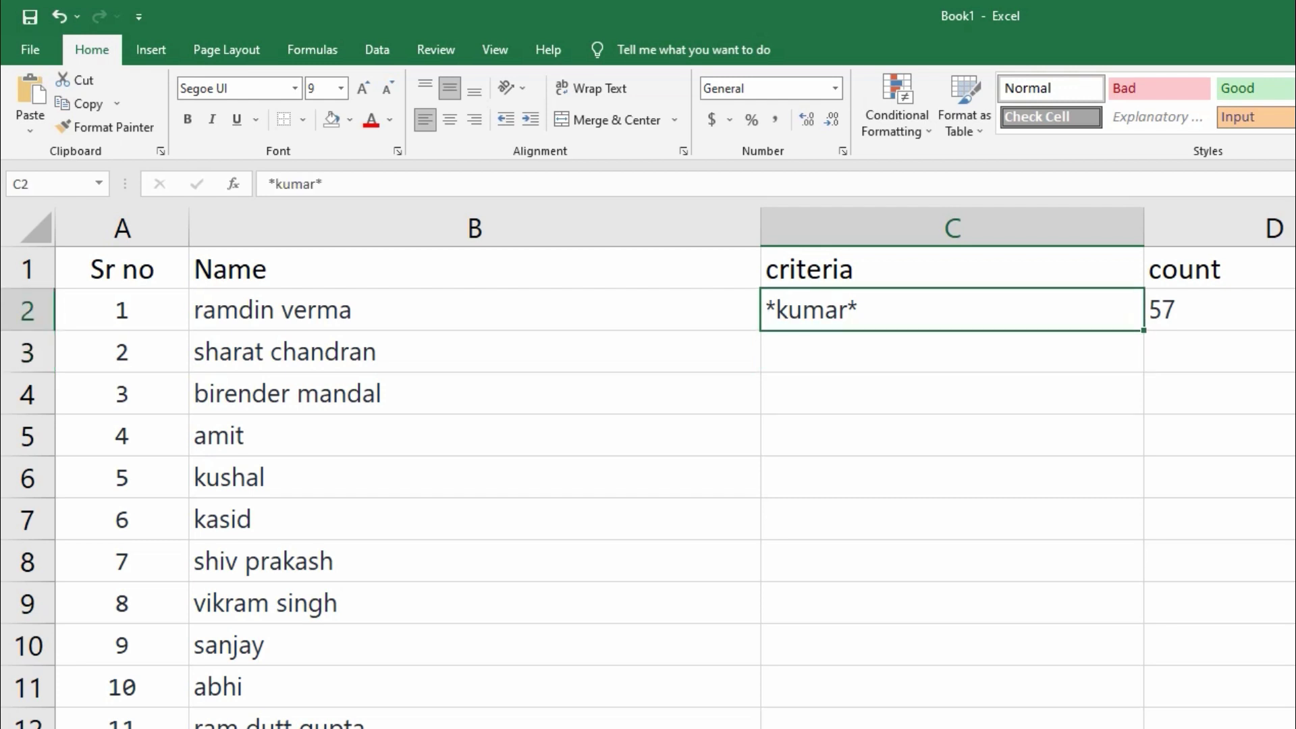
type("*ver,")
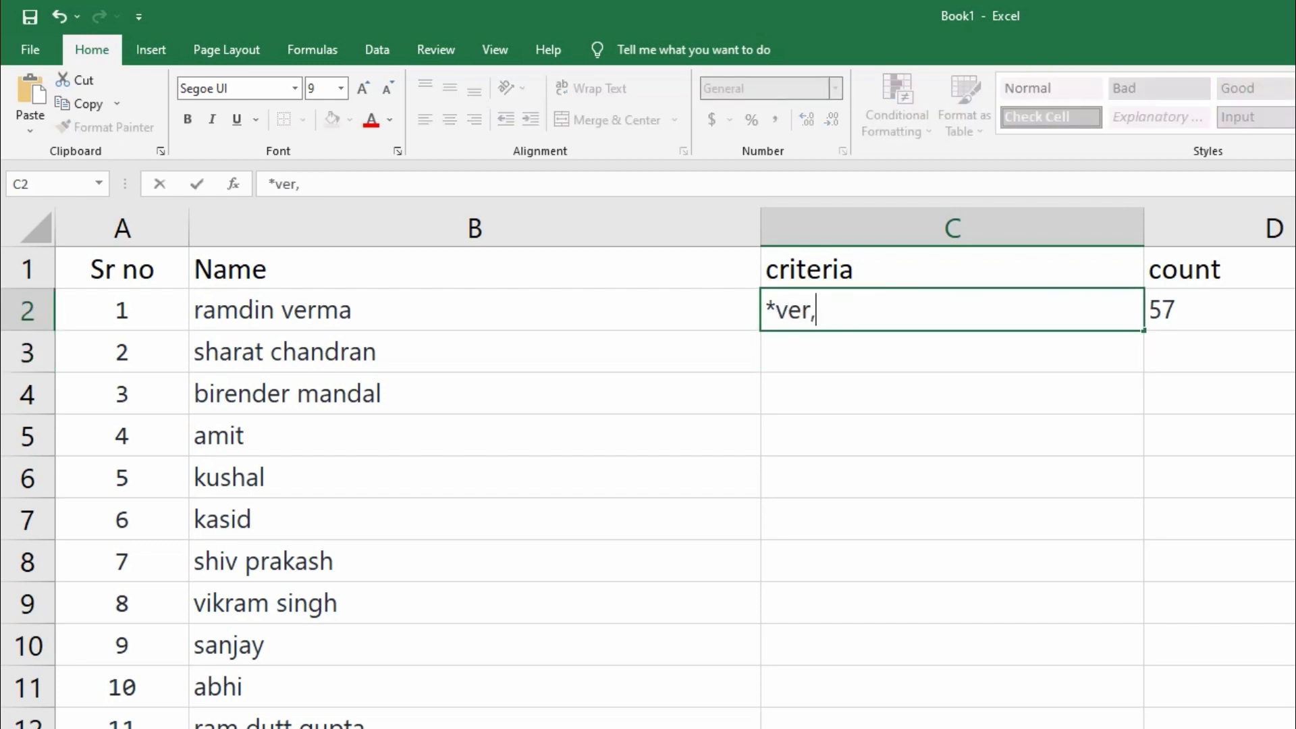
key("BackSpace")
type("ma*")
key("Return")
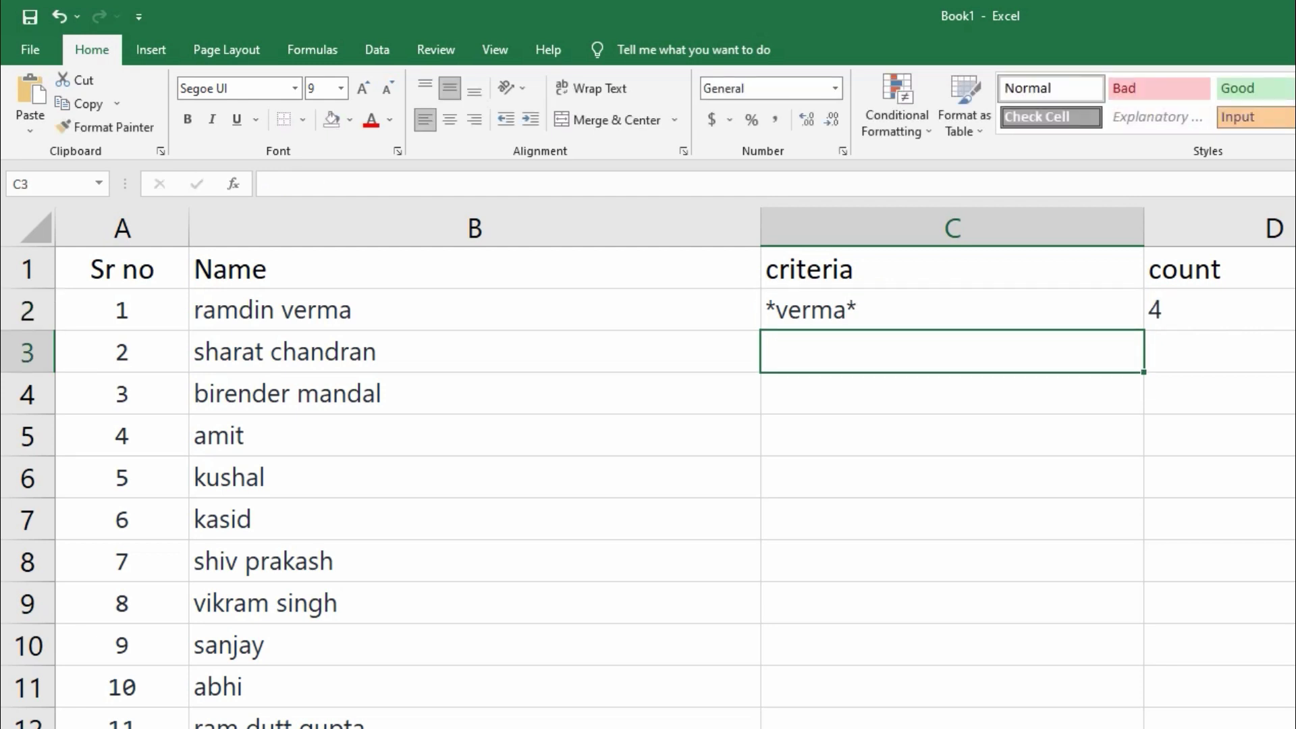
left_click(952, 310)
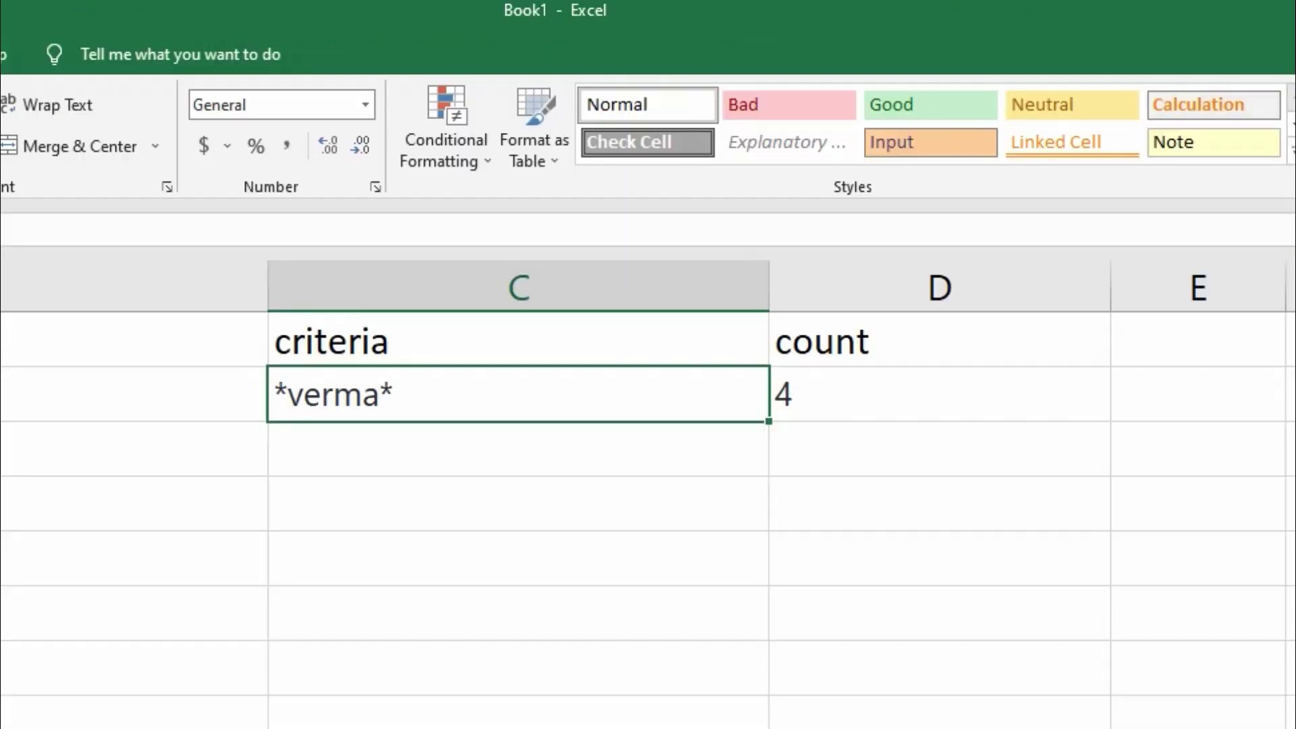
- Open D2 to display its formula =COUNTIF(B2:B501,C2) referencing the criteria cell
double_click(866, 395)
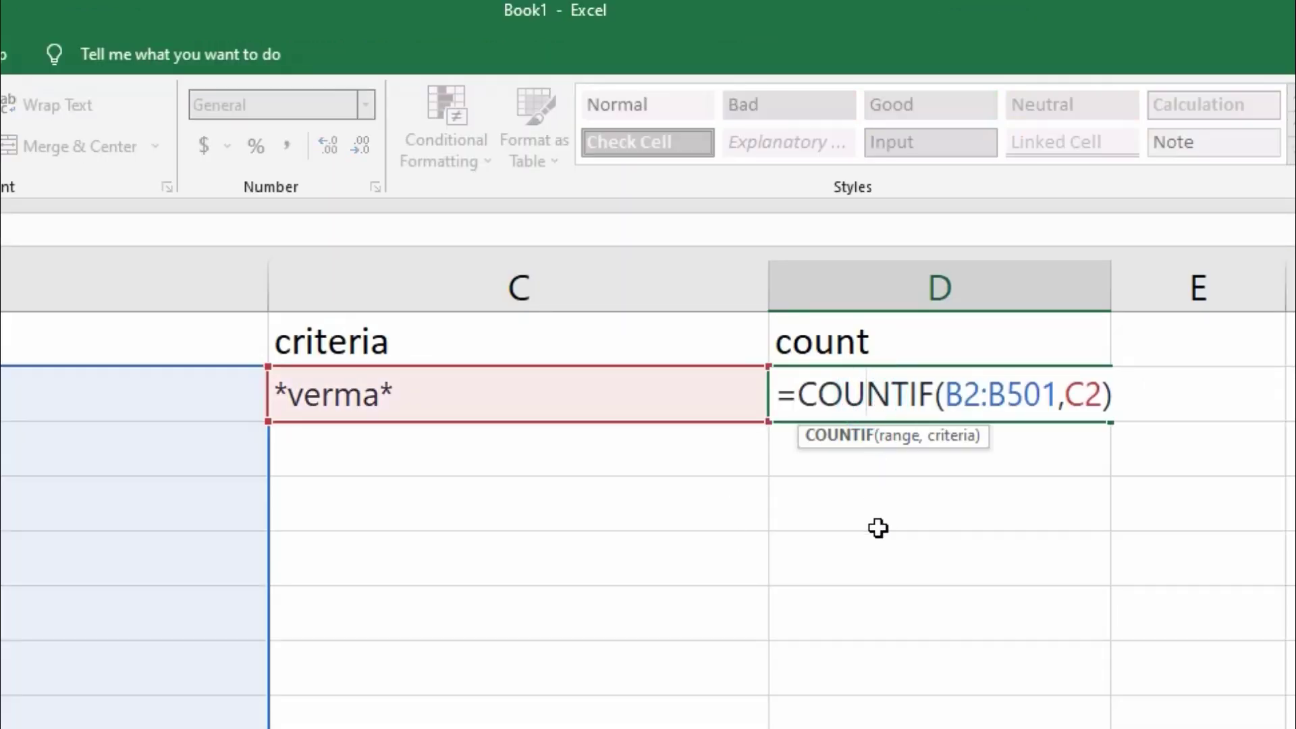